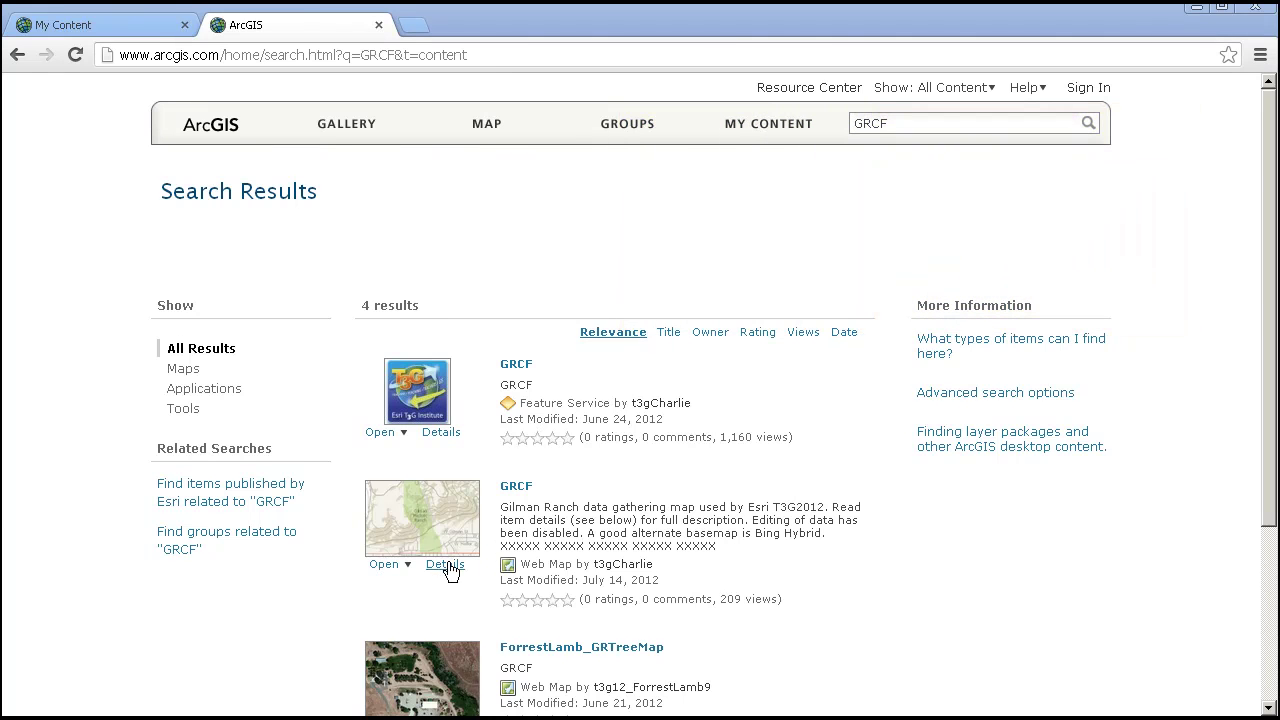
Open the GRCF web map in the ArcGIS.com map viewer and show its Olive/Fruit/Other tree legend
click(405, 566)
click(420, 577)
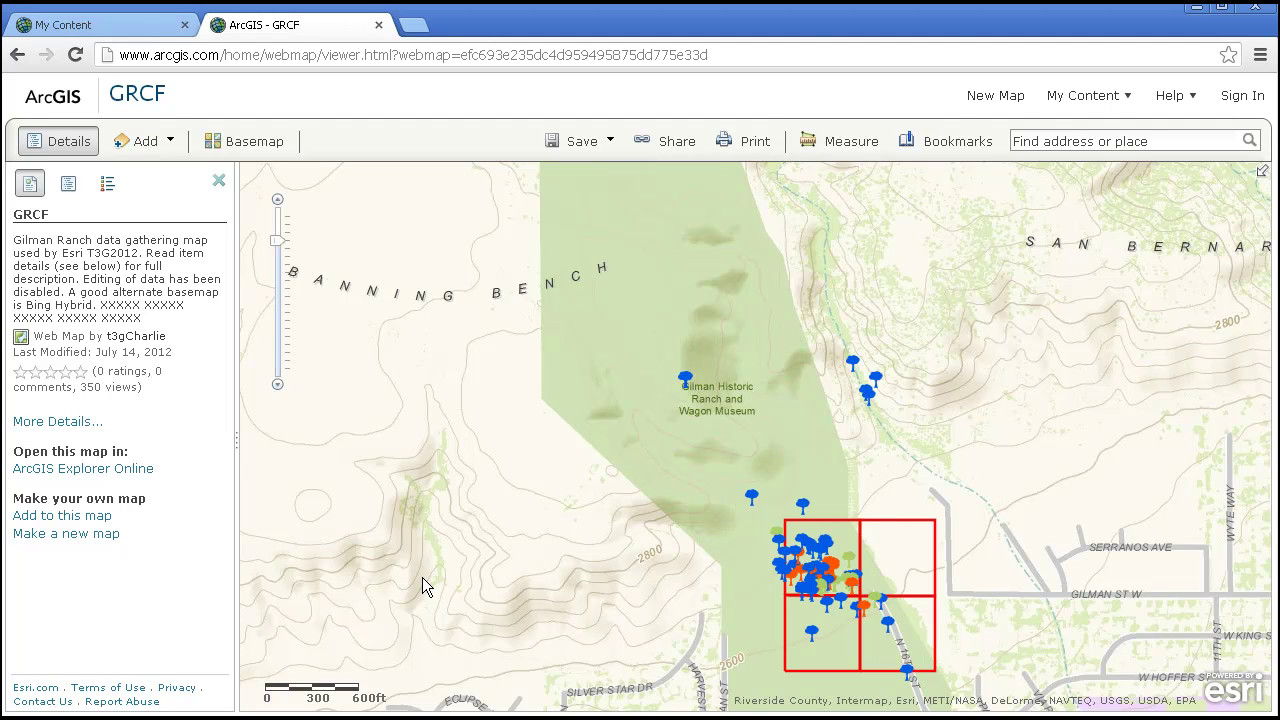
click(107, 183)
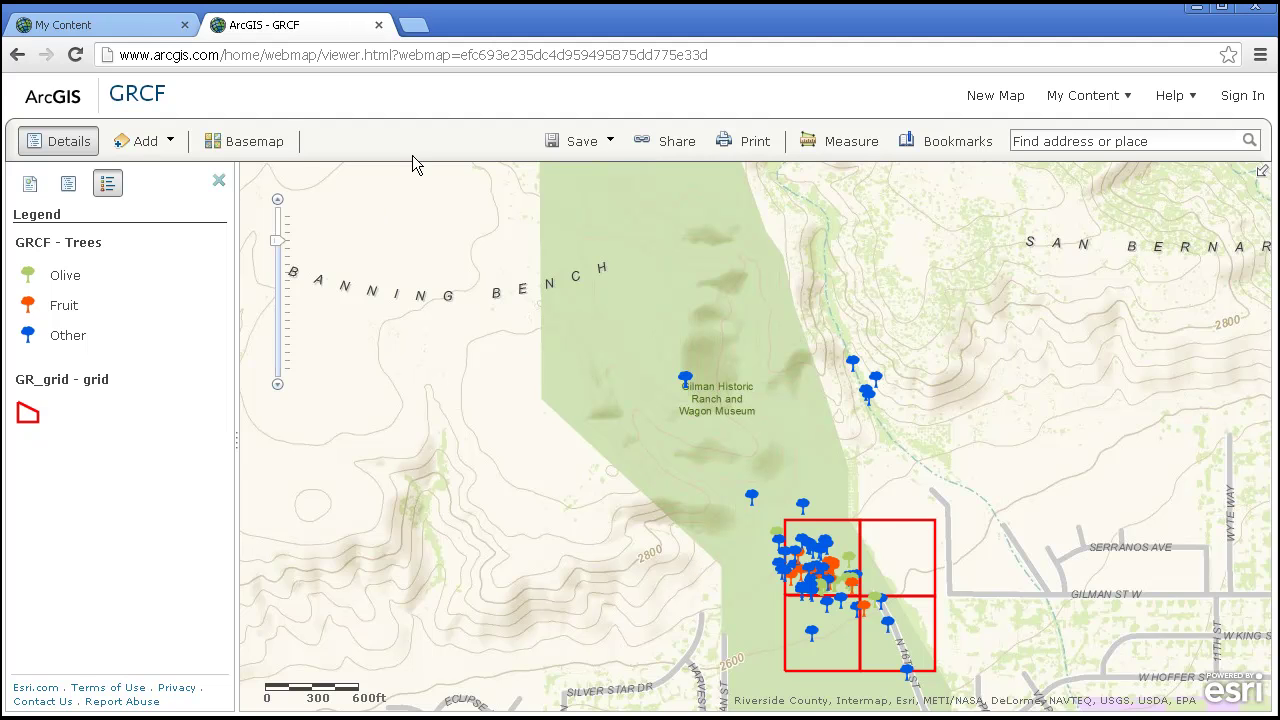
Switch the basemap to Imagery and zoom in on the ranch's tree cluster
click(266, 148)
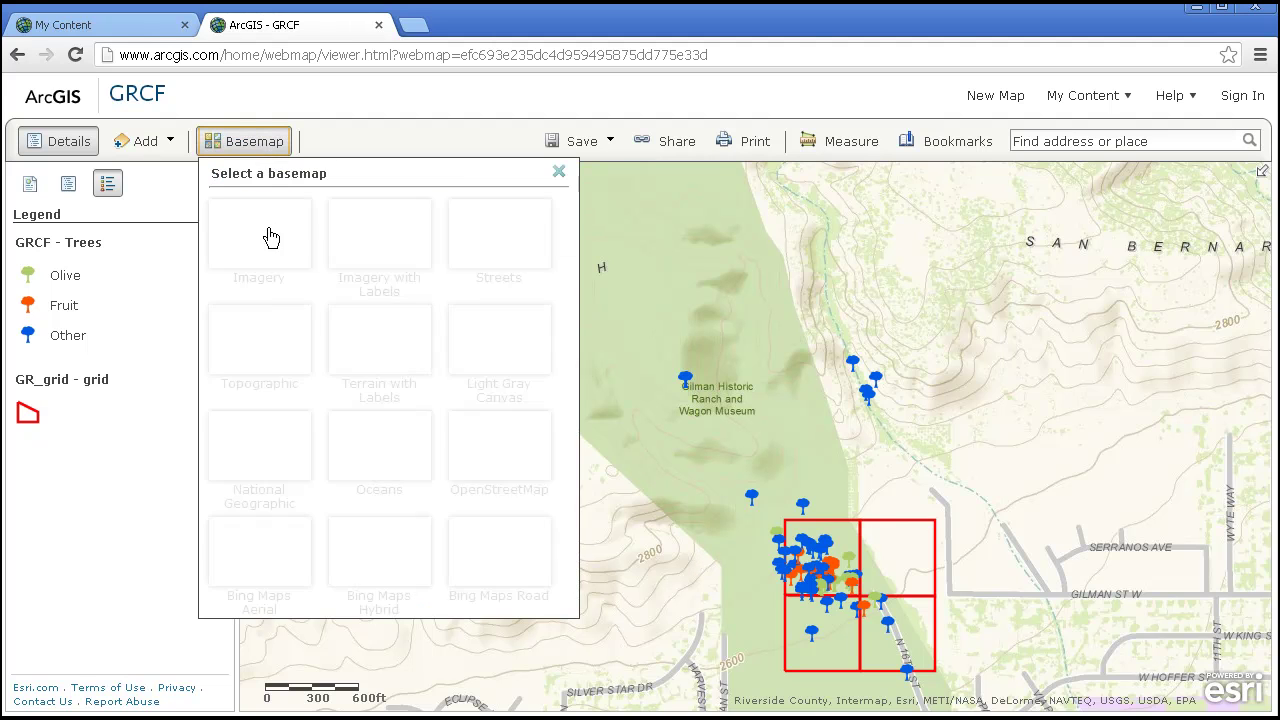
click(262, 235)
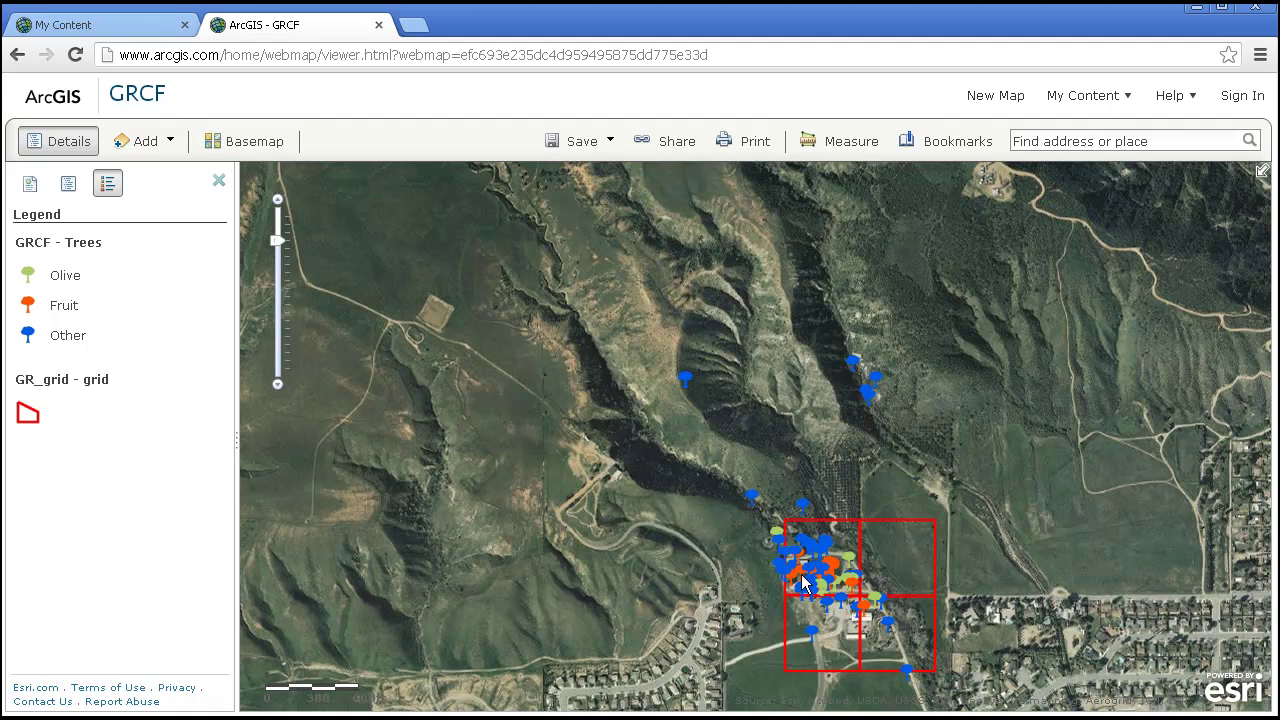
drag(648, 316, 986, 651)
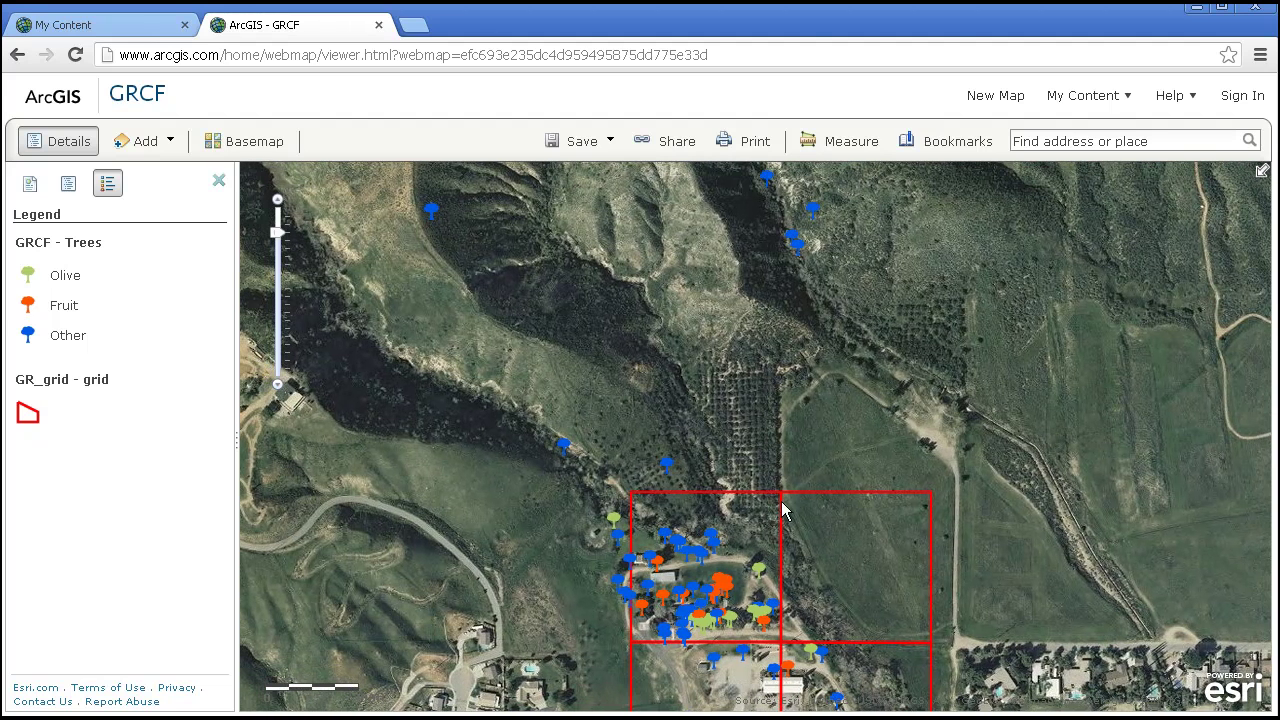
Inspect tree popups and open the gil_niem_jjk.jpg photo attachment of the top tree
click(667, 466)
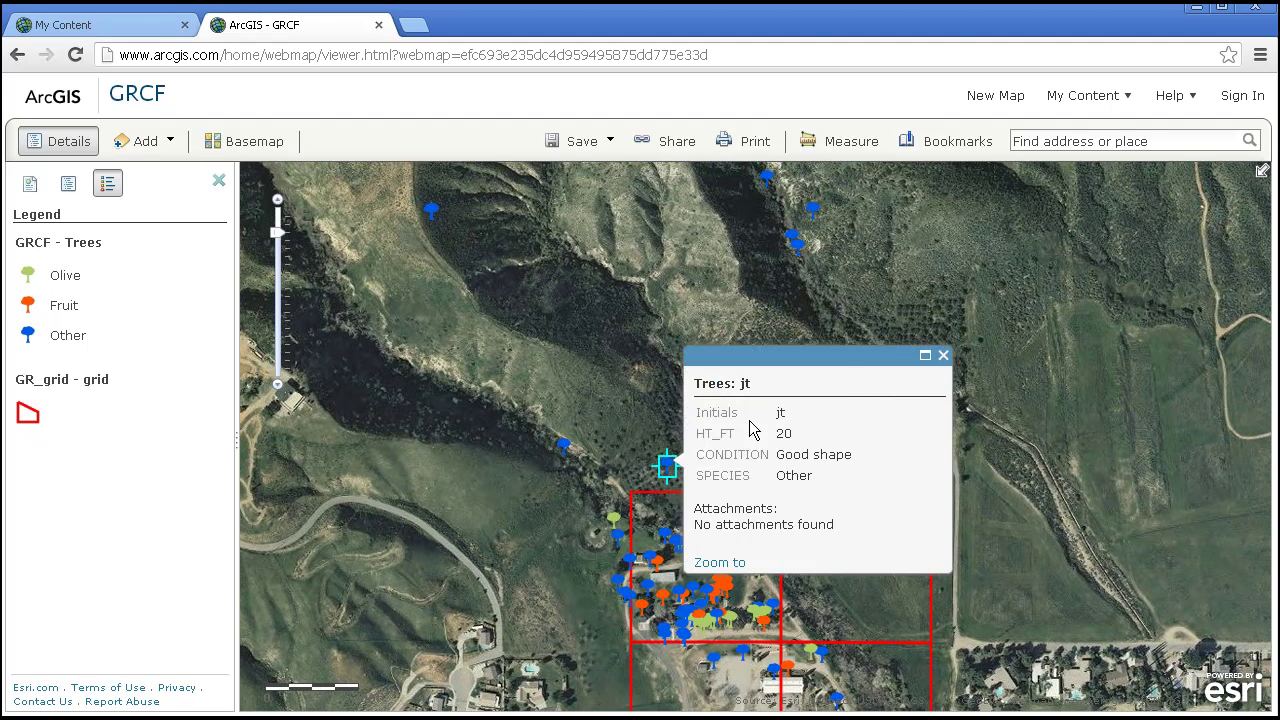
click(767, 177)
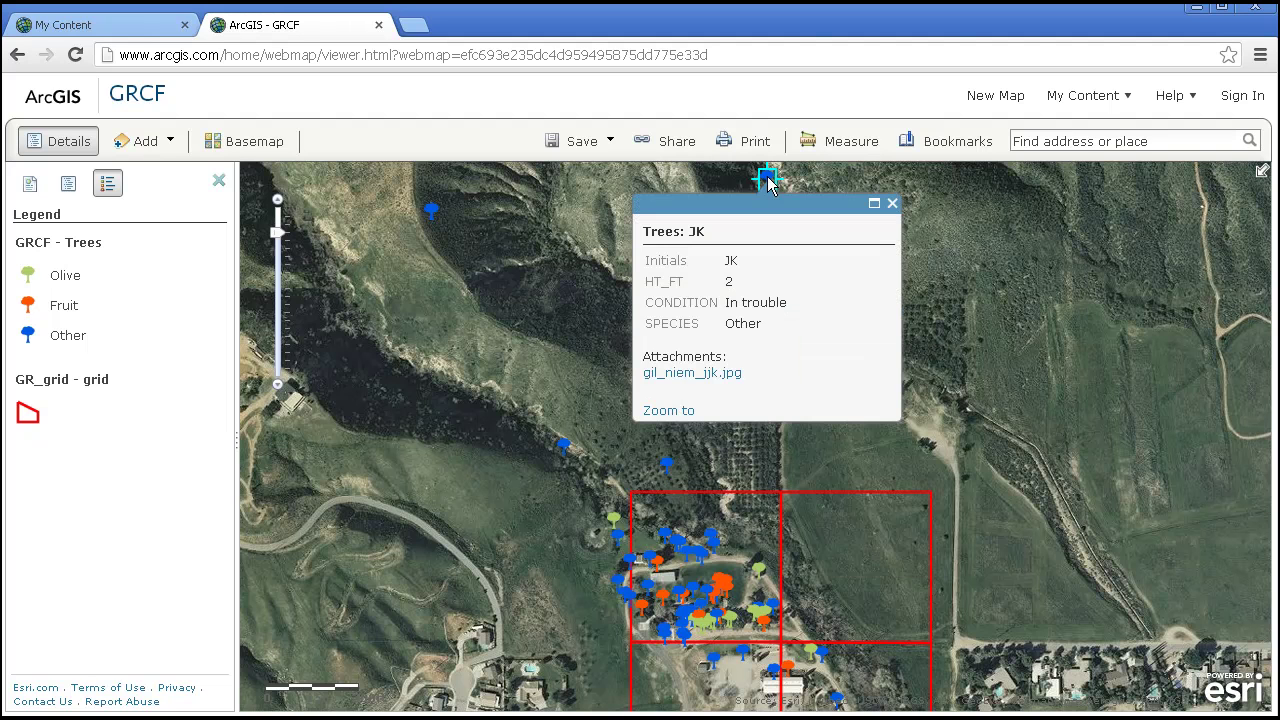
click(684, 374)
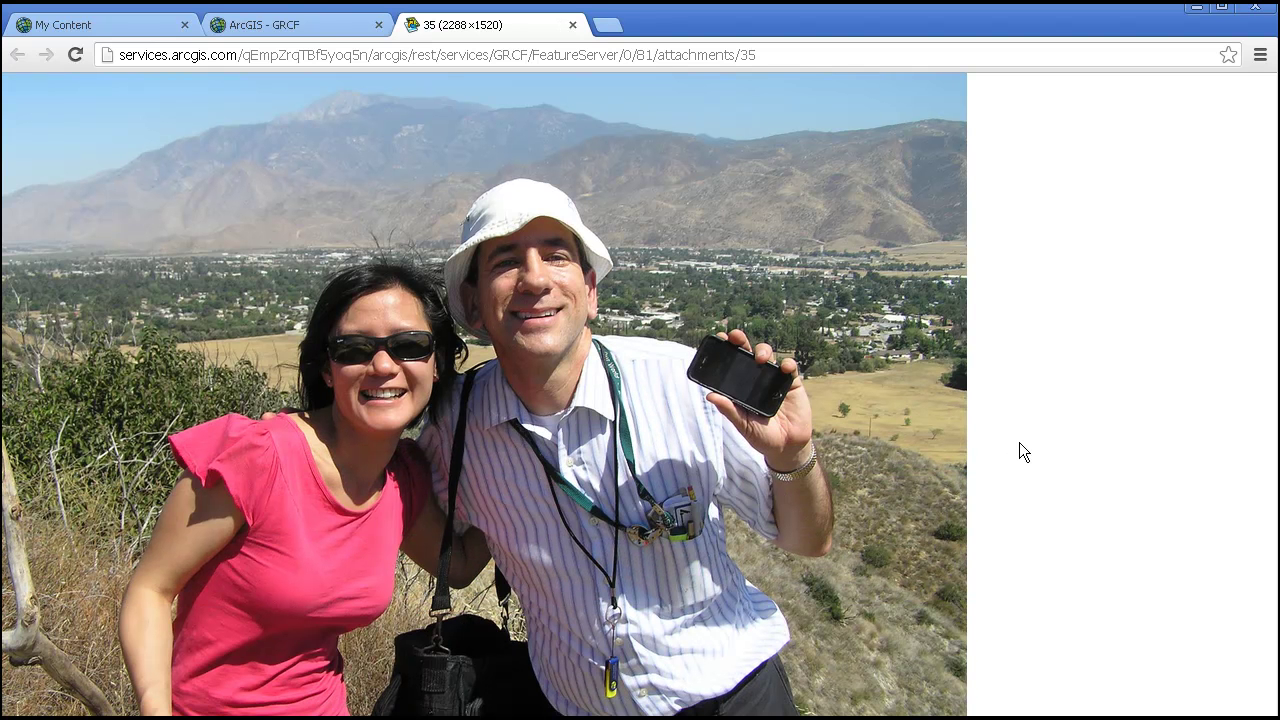
After viewing the photo, return to the ArcGIS GRCF map tab
key(ctrl+shift+Tab)
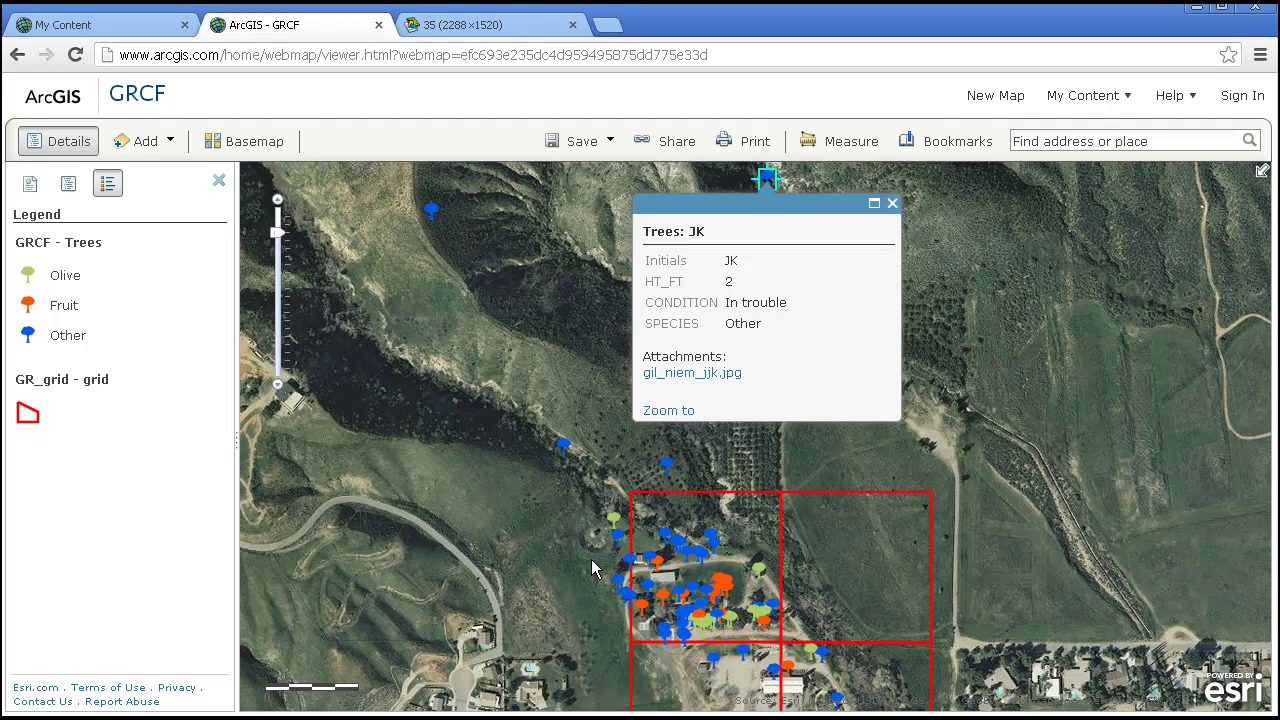
Pan the GRCF map to reveal more terrain below
drag(594, 563, 550, 481)
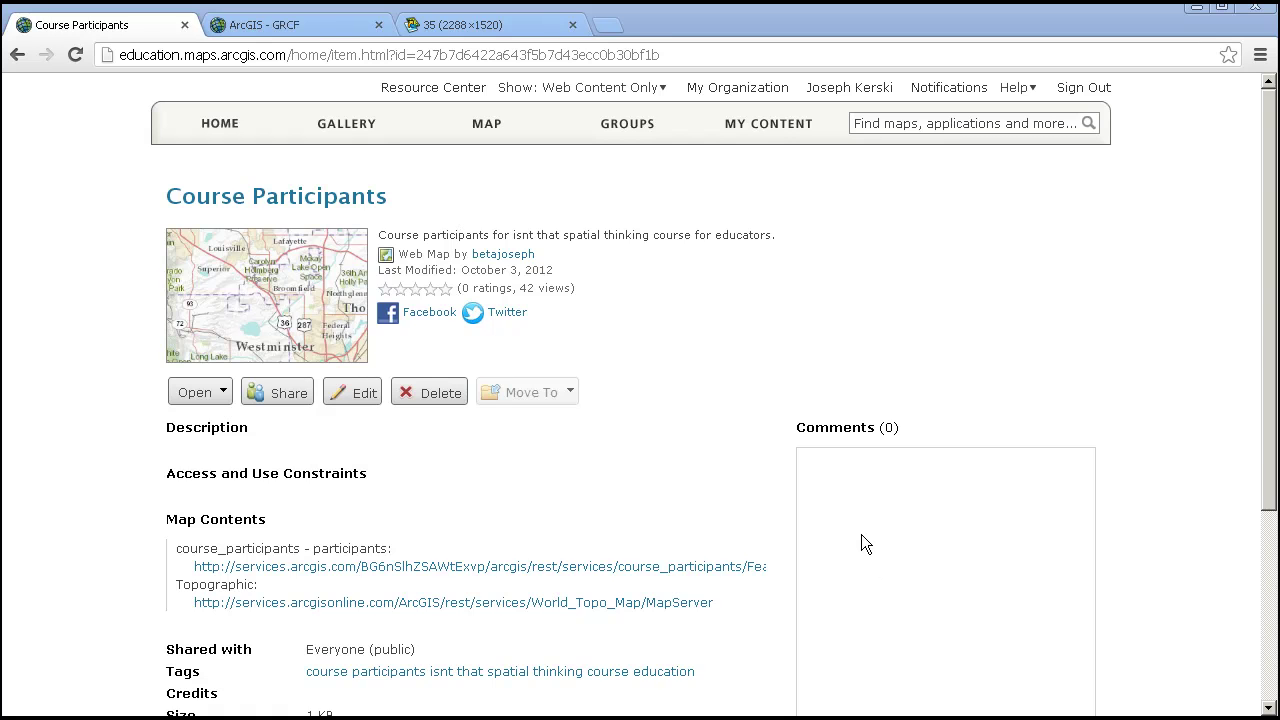
Open Course Participants in the map viewer, discarding changes, and view the Broomfield participant's popup
click(210, 392)
click(220, 417)
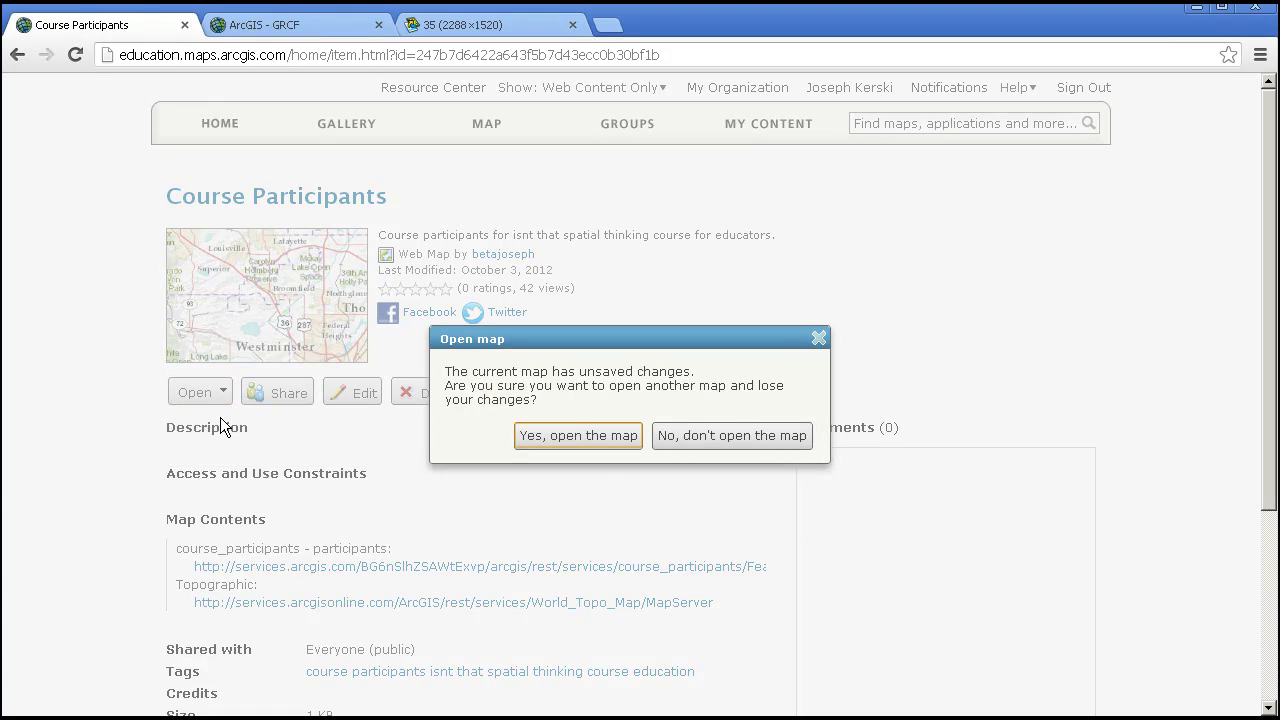
click(590, 438)
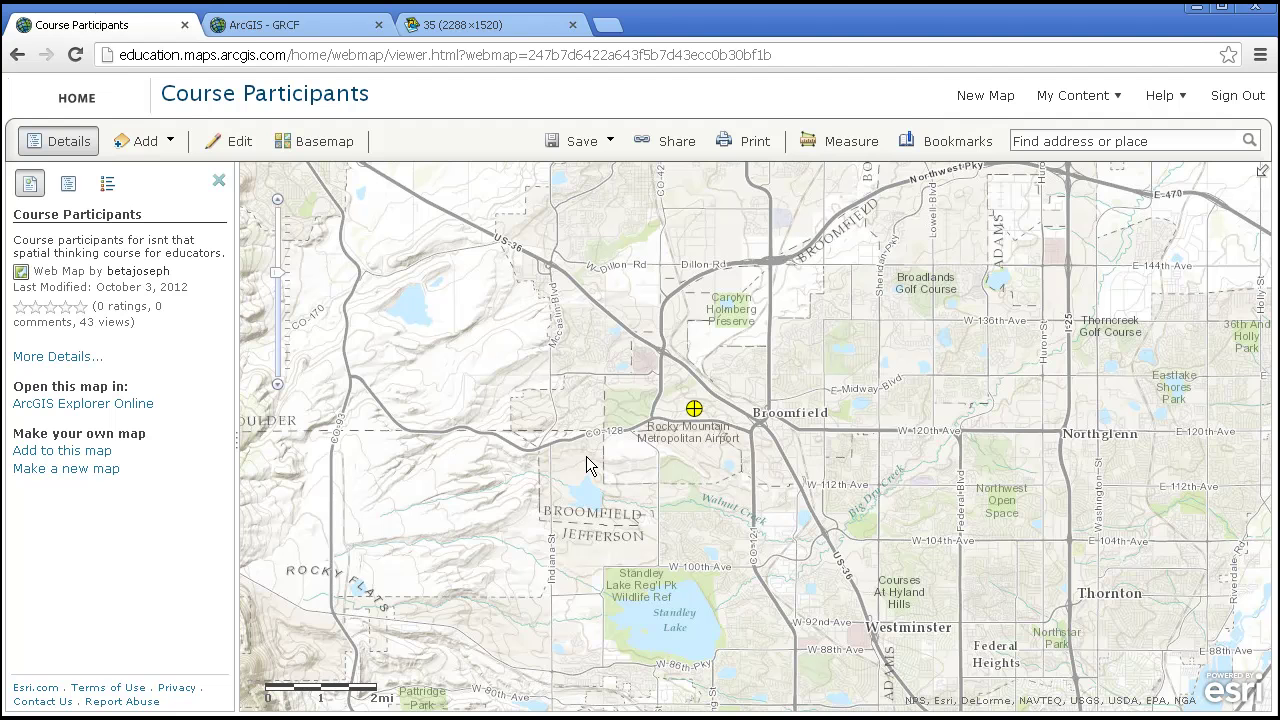
click(694, 410)
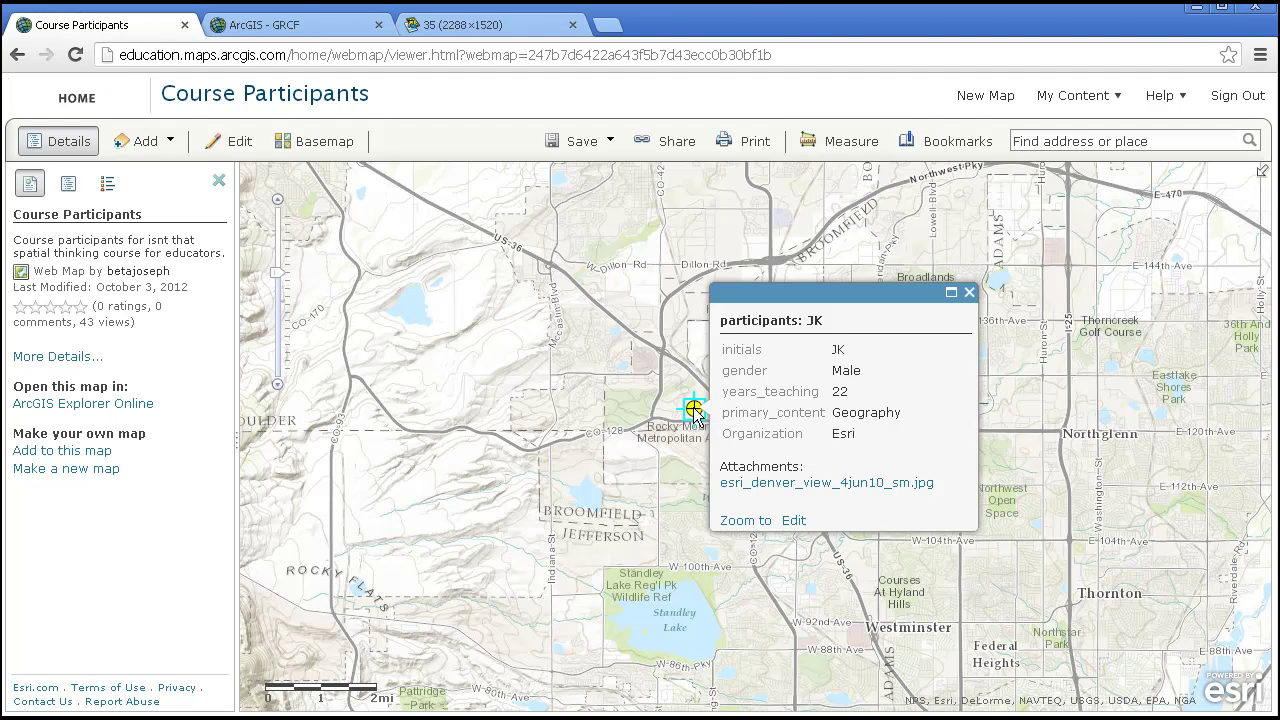
View the participant's attached photo, then return and zoom out twice to show the whole US
click(786, 483)
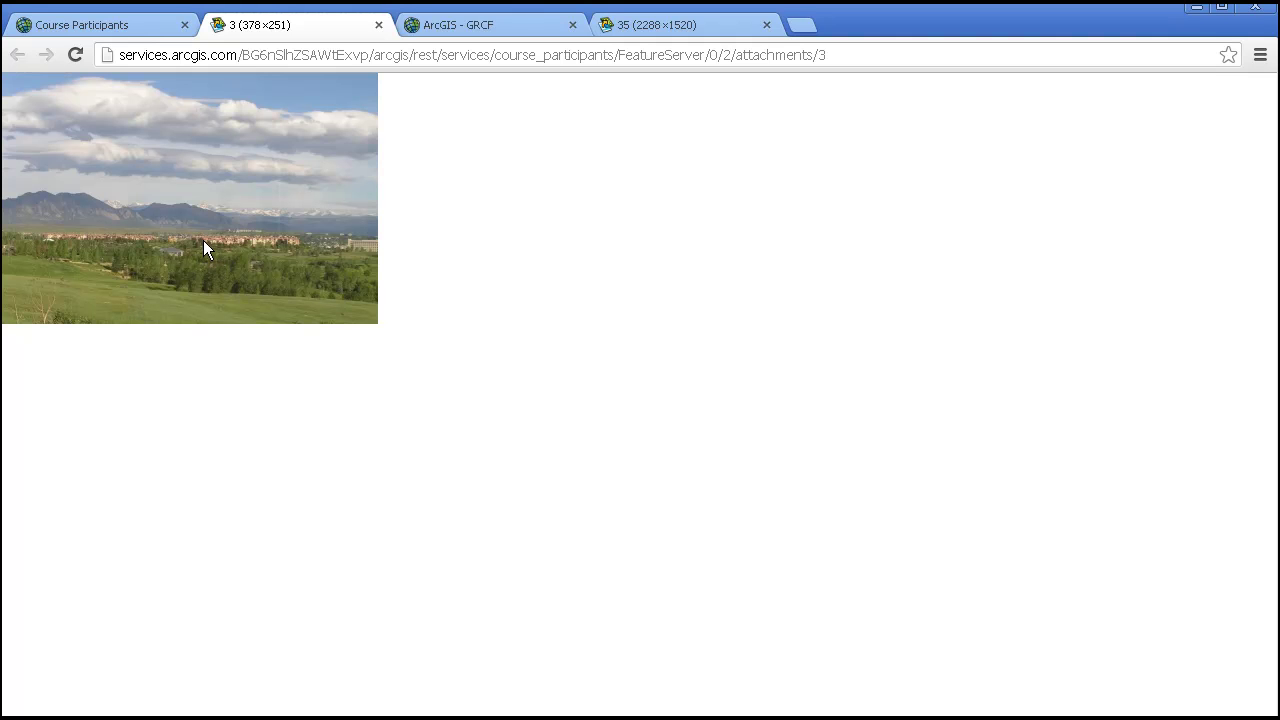
key(ctrl+shift+Tab)
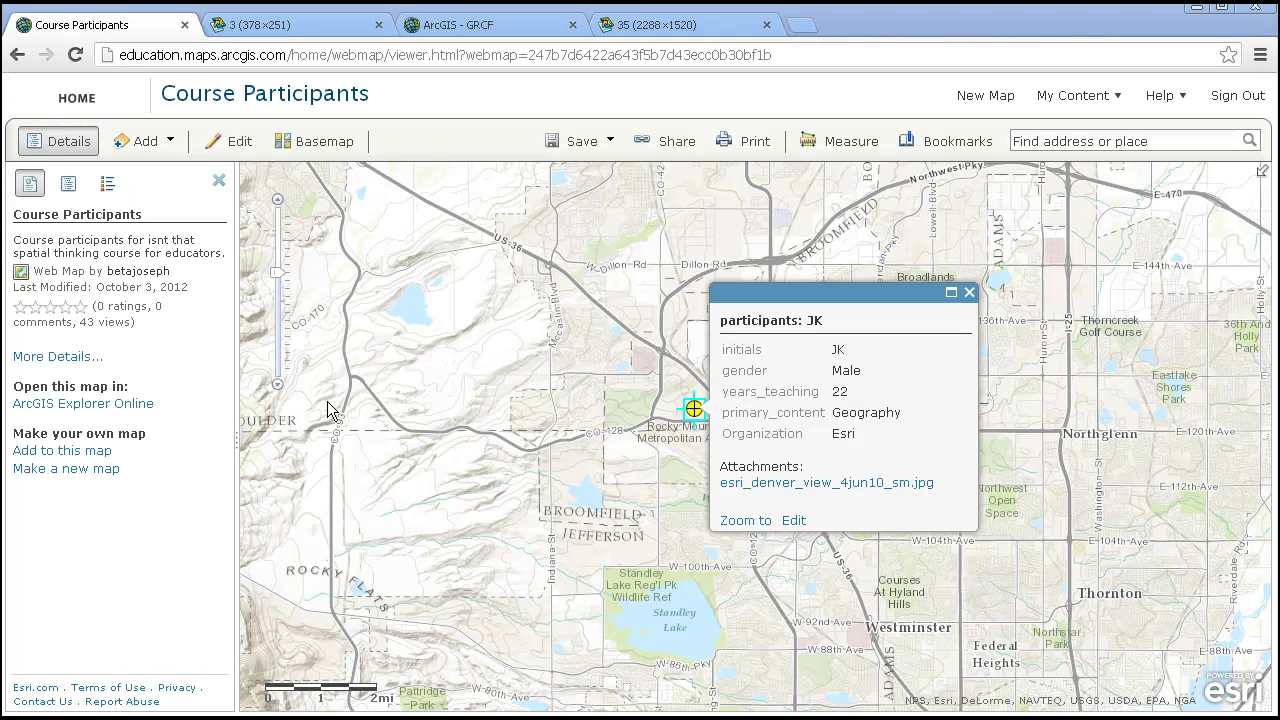
click(278, 387)
click(278, 387)
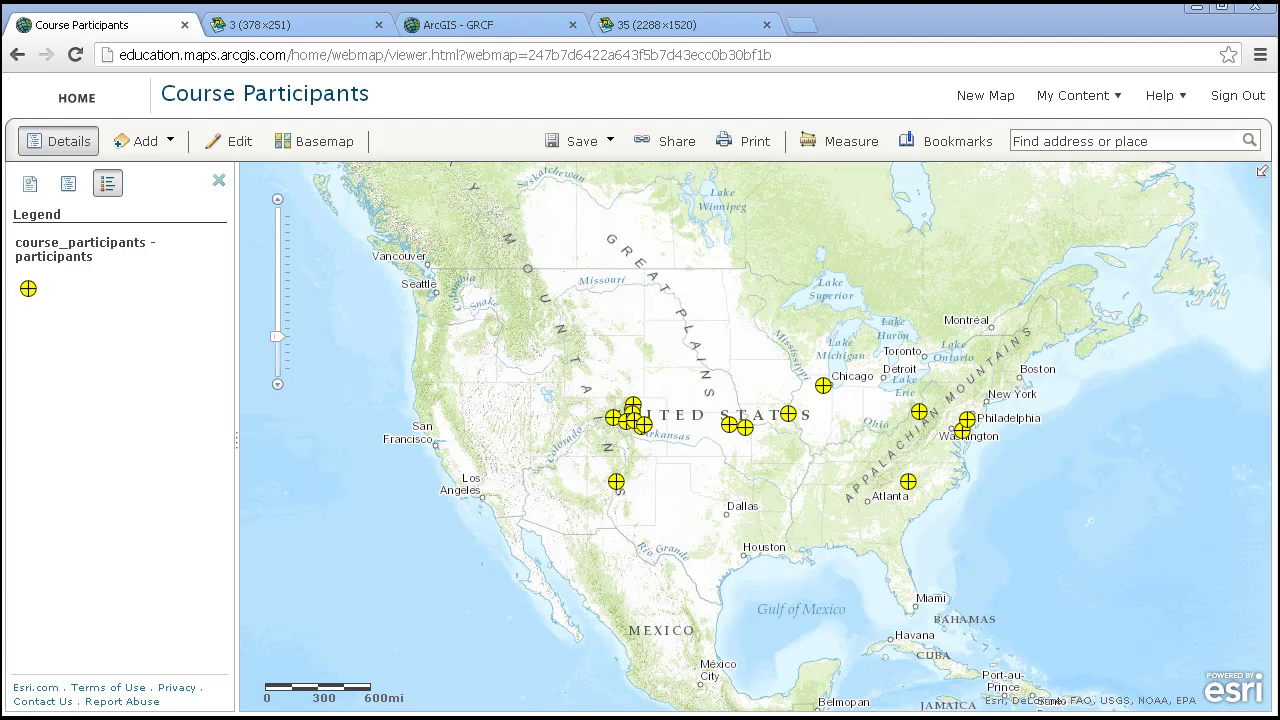
Check the Kansas and Philadelphia participants' popups, then show the map's layer contents
click(746, 433)
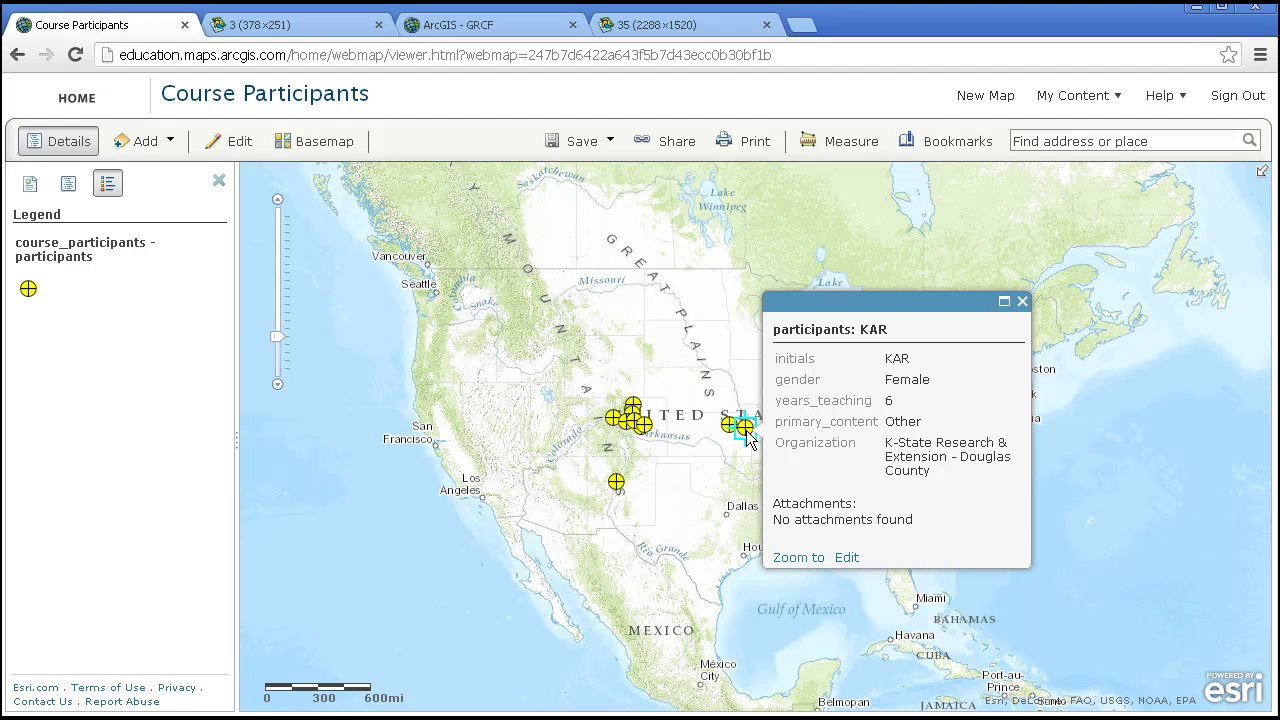
click(1040, 452)
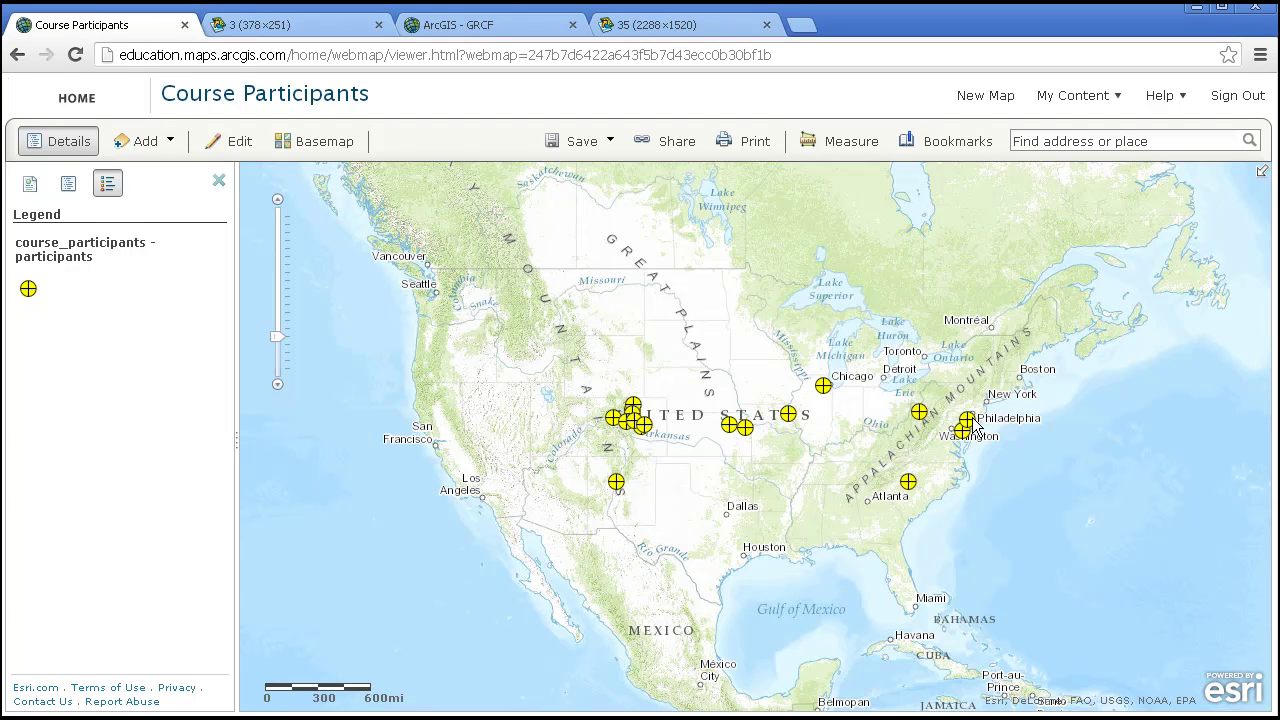
click(968, 419)
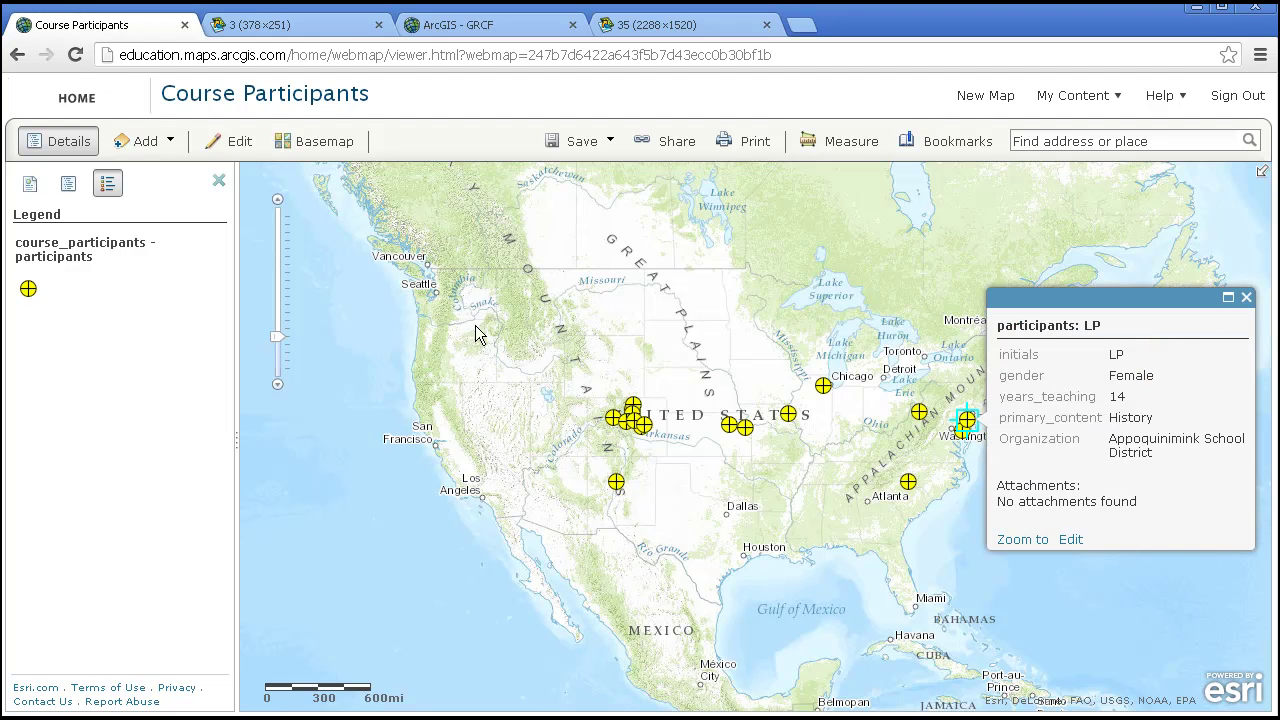
click(68, 183)
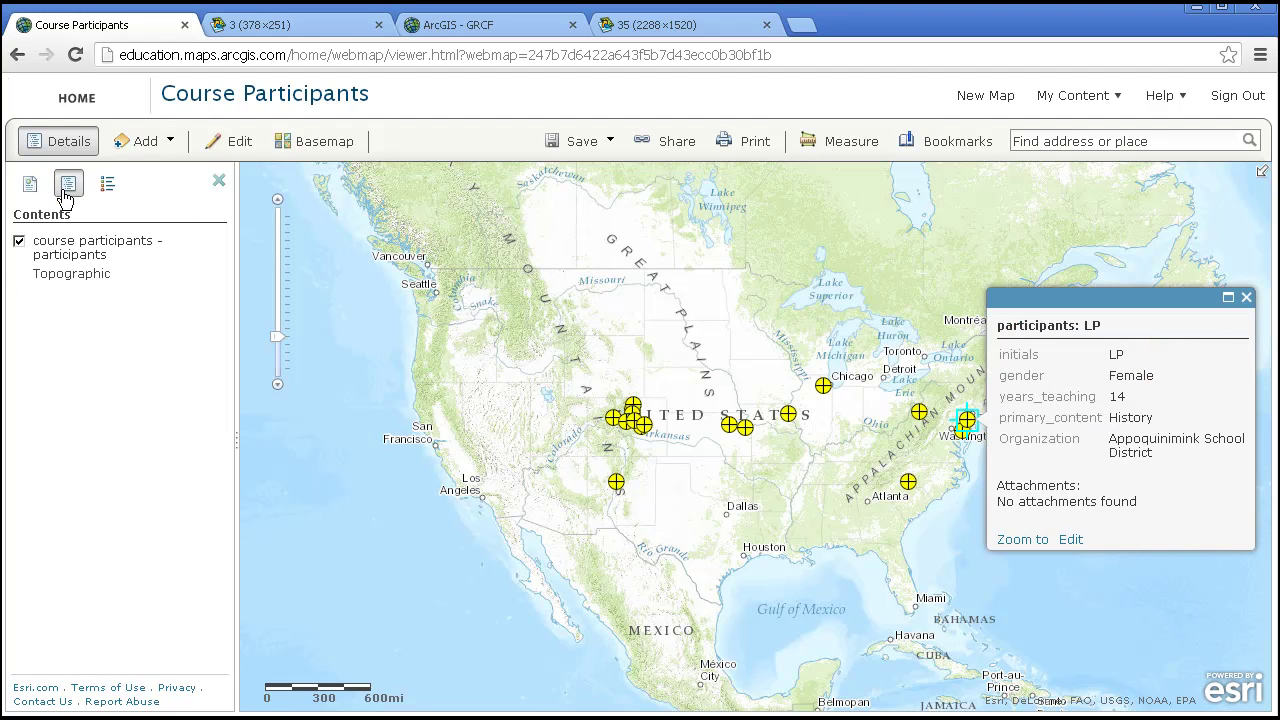
Symbolize course participants with Unique Symbols by primary_content: Geography, History, Math, Other, Science
click(200, 245)
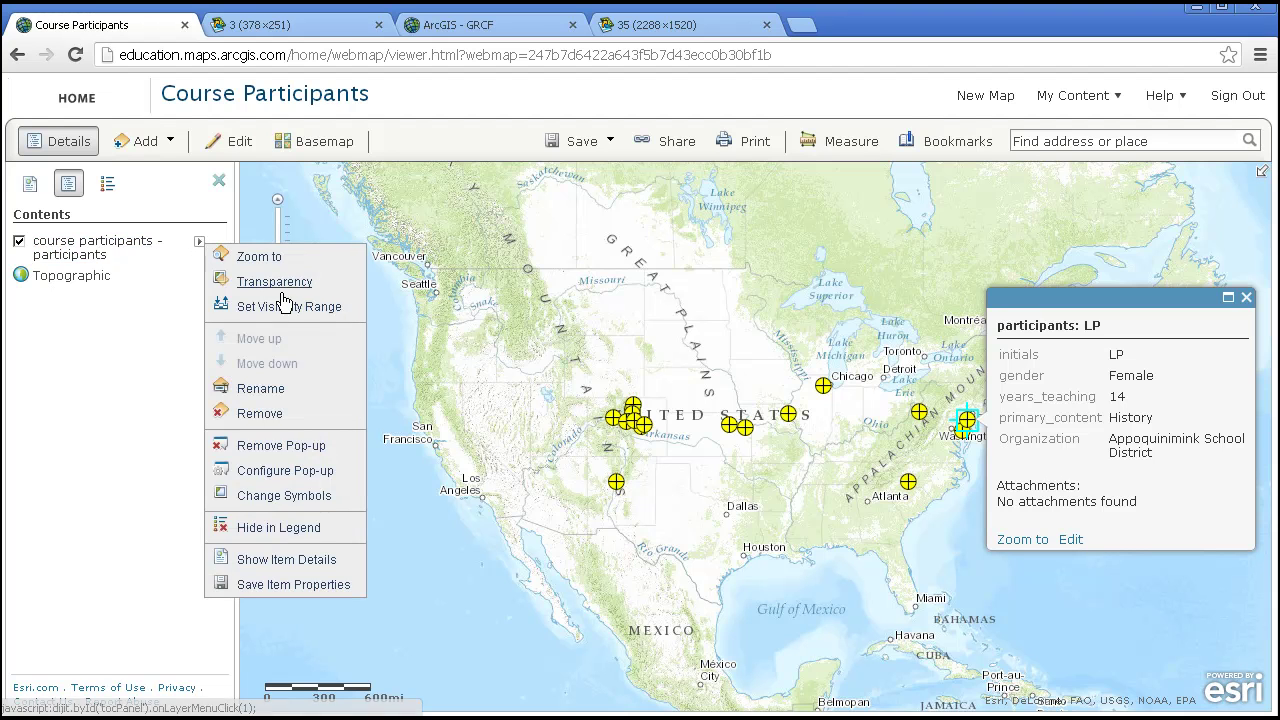
click(216, 497)
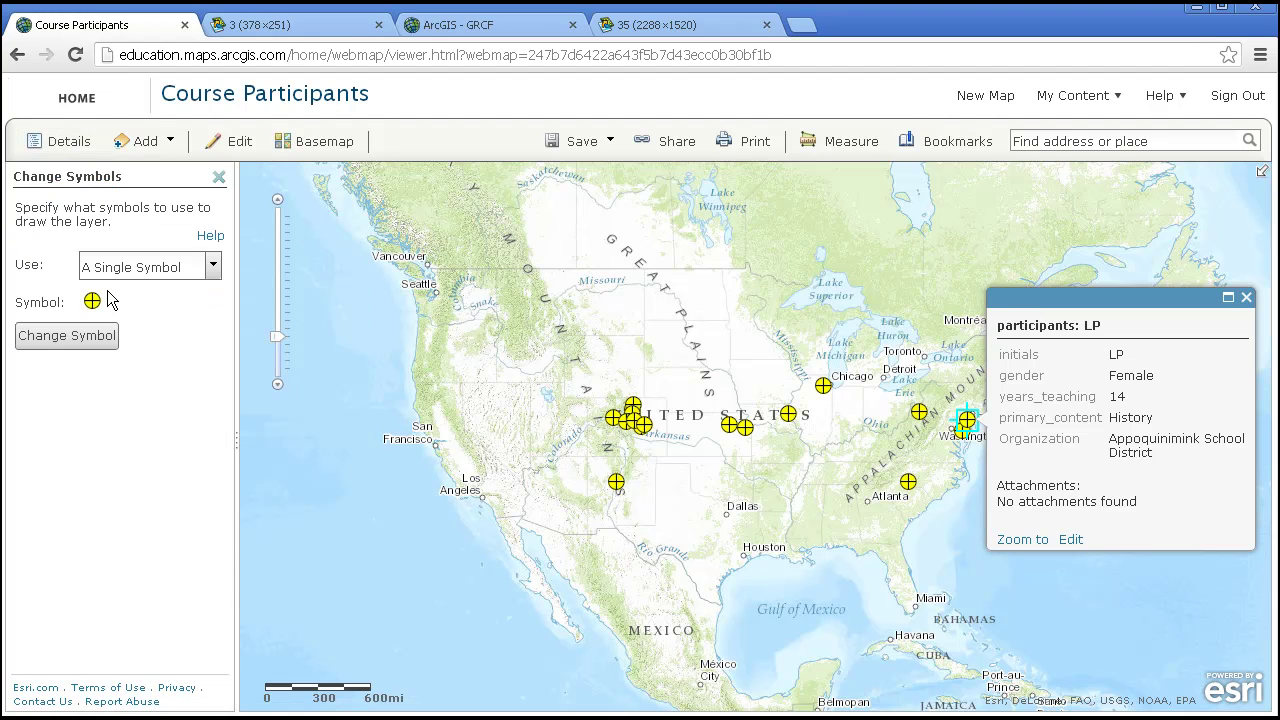
click(123, 272)
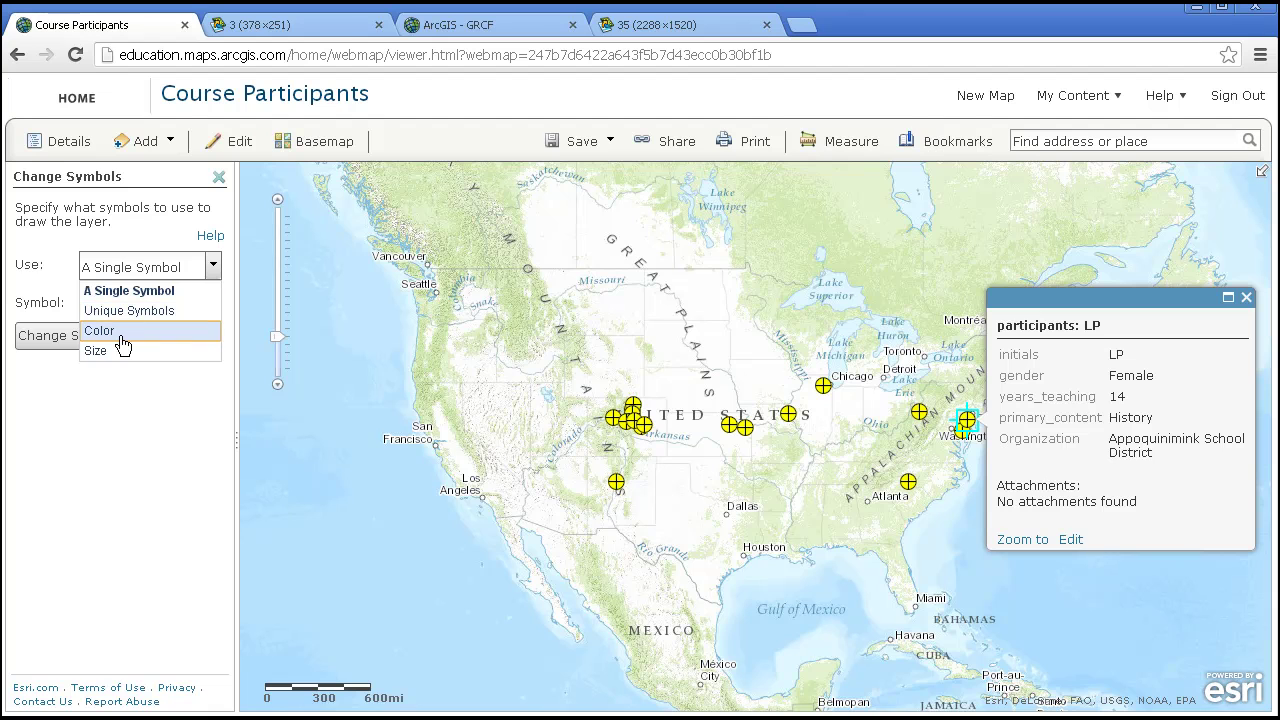
click(118, 331)
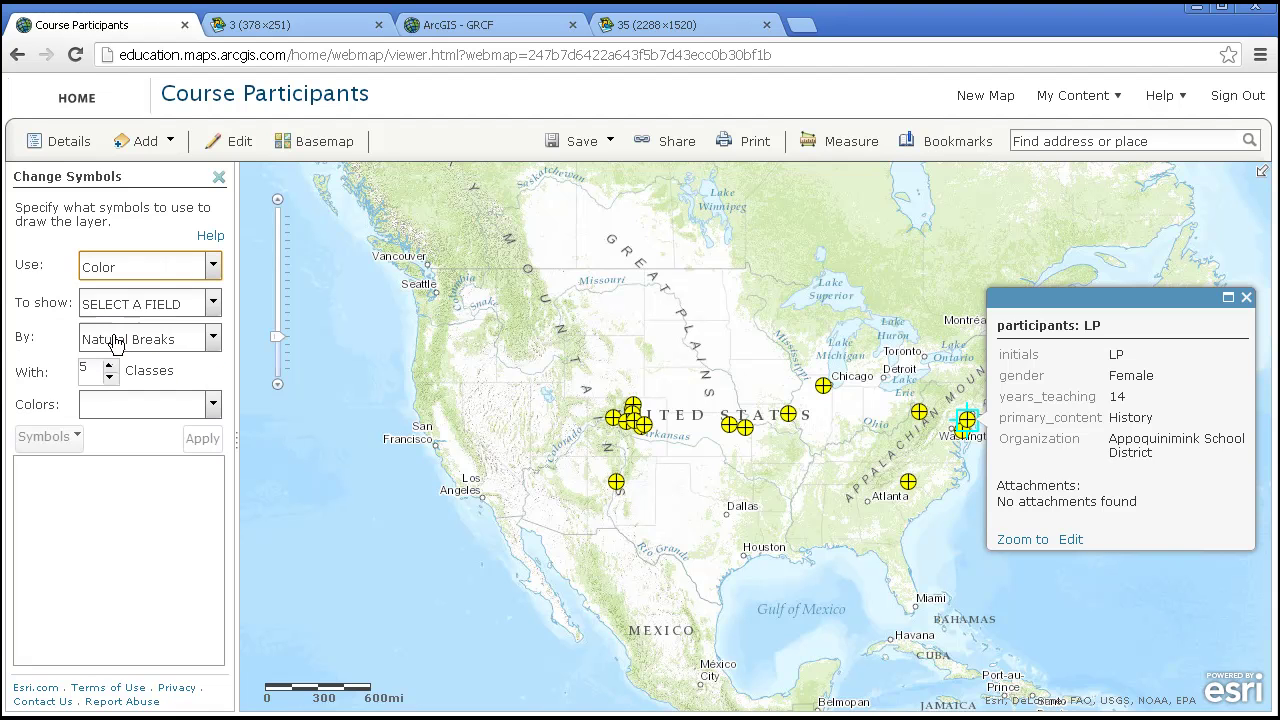
click(118, 322)
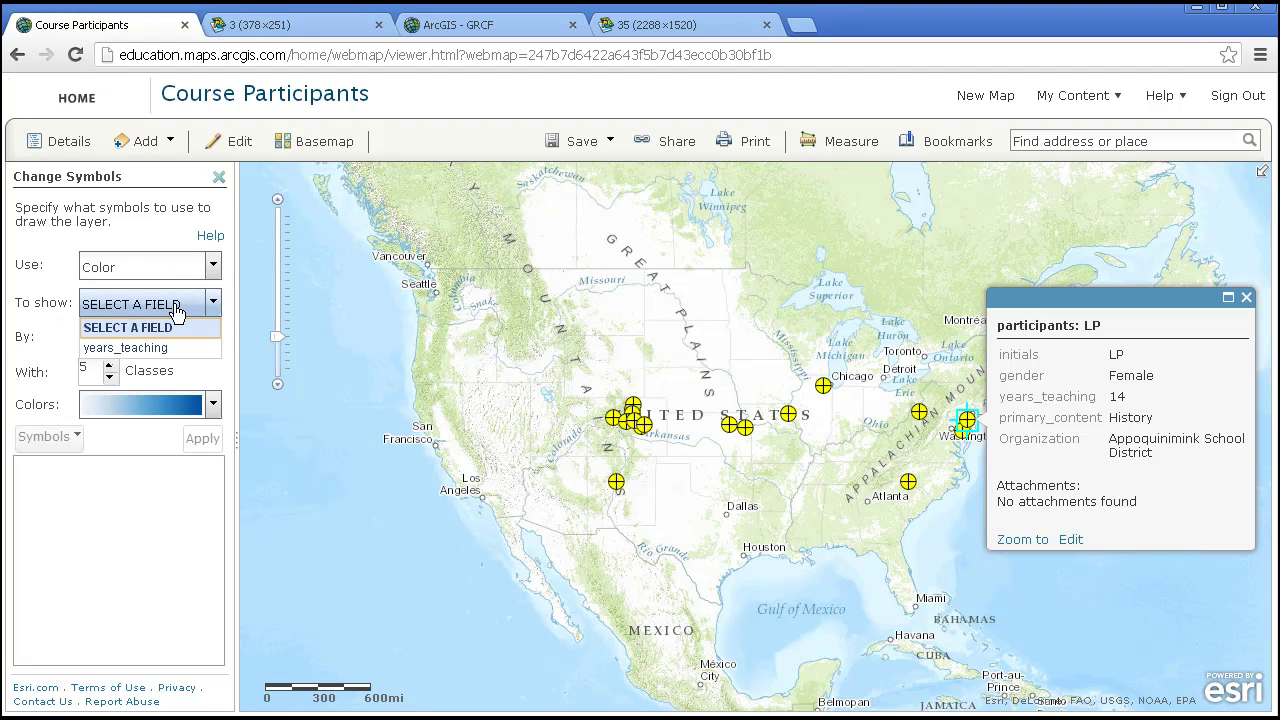
click(122, 272)
click(122, 311)
click(125, 304)
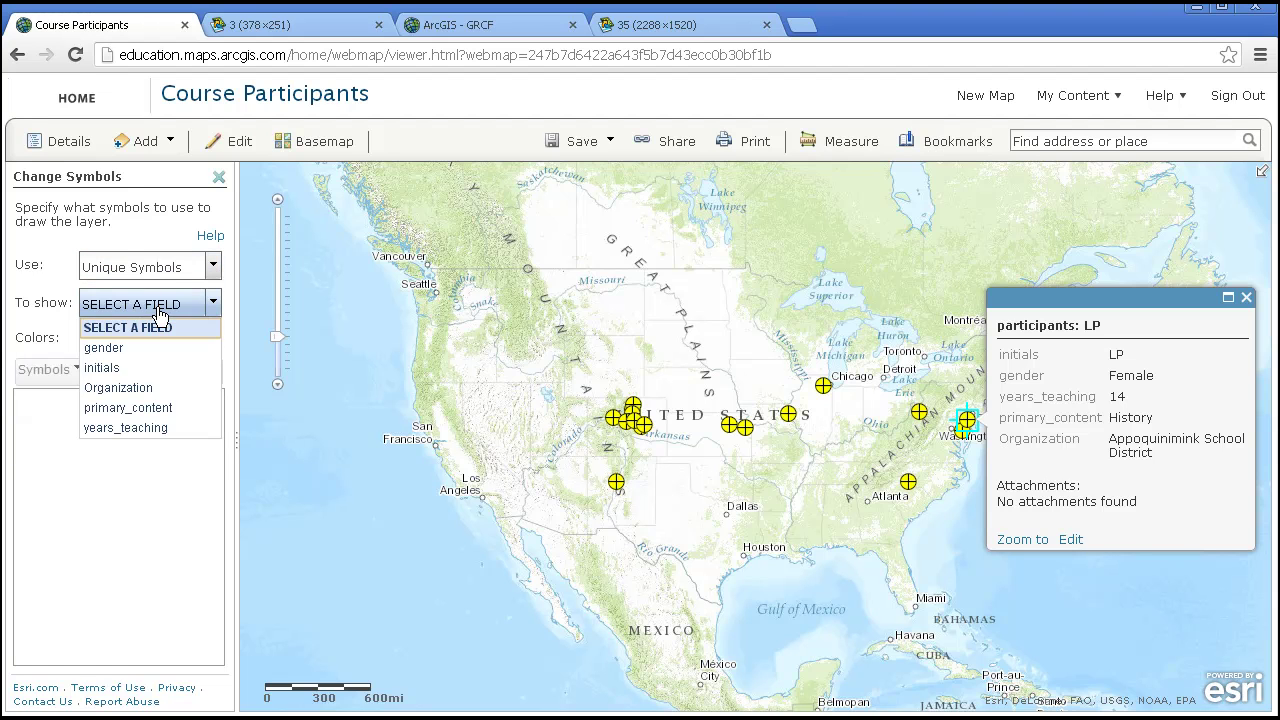
click(148, 408)
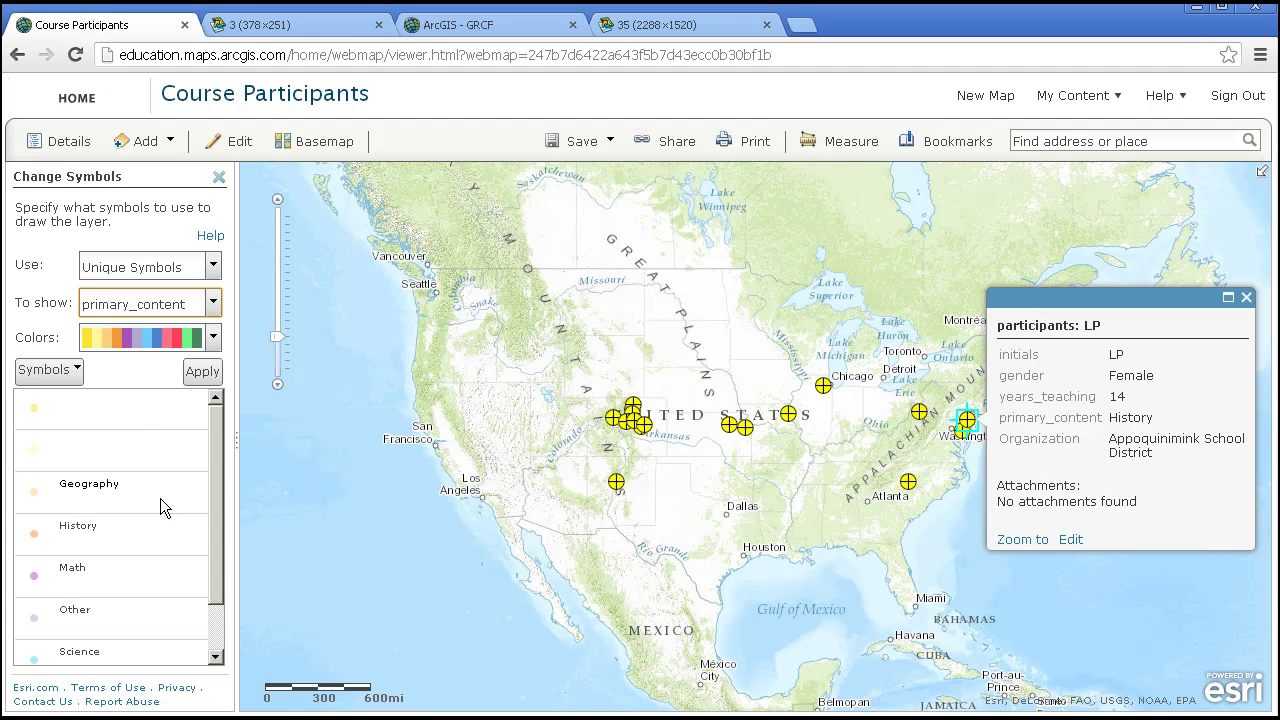
click(202, 371)
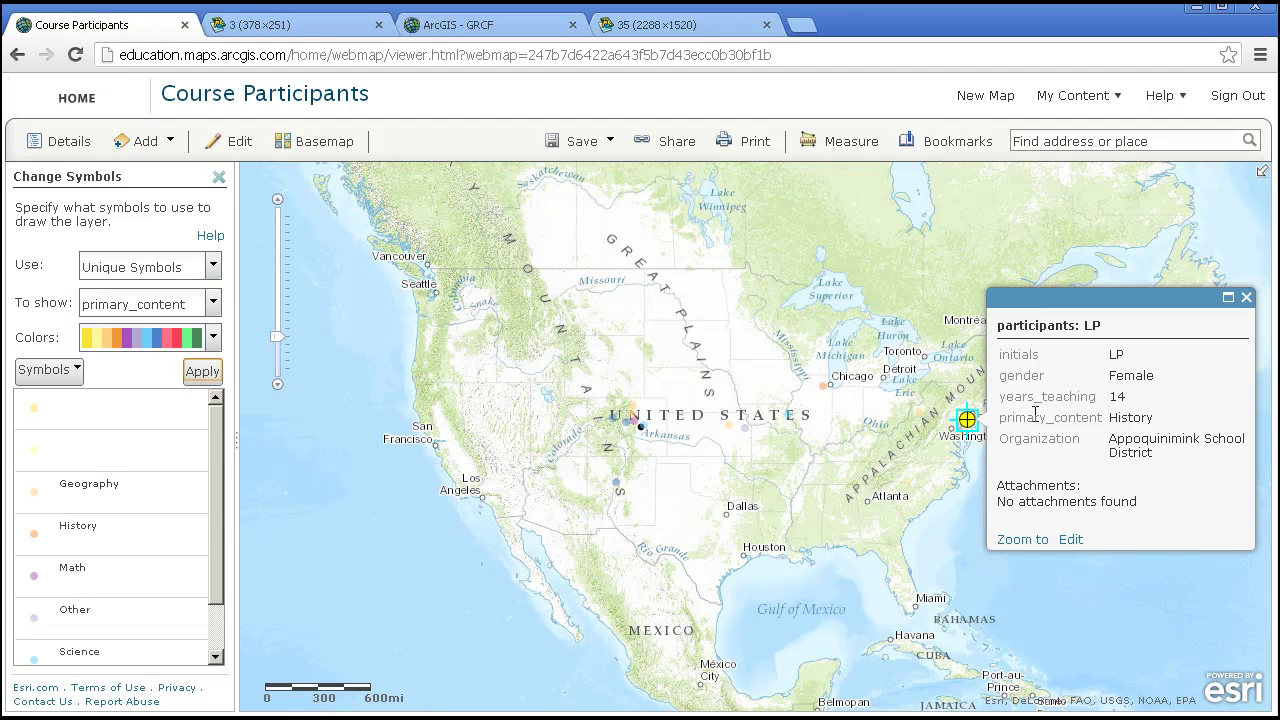
click(1246, 298)
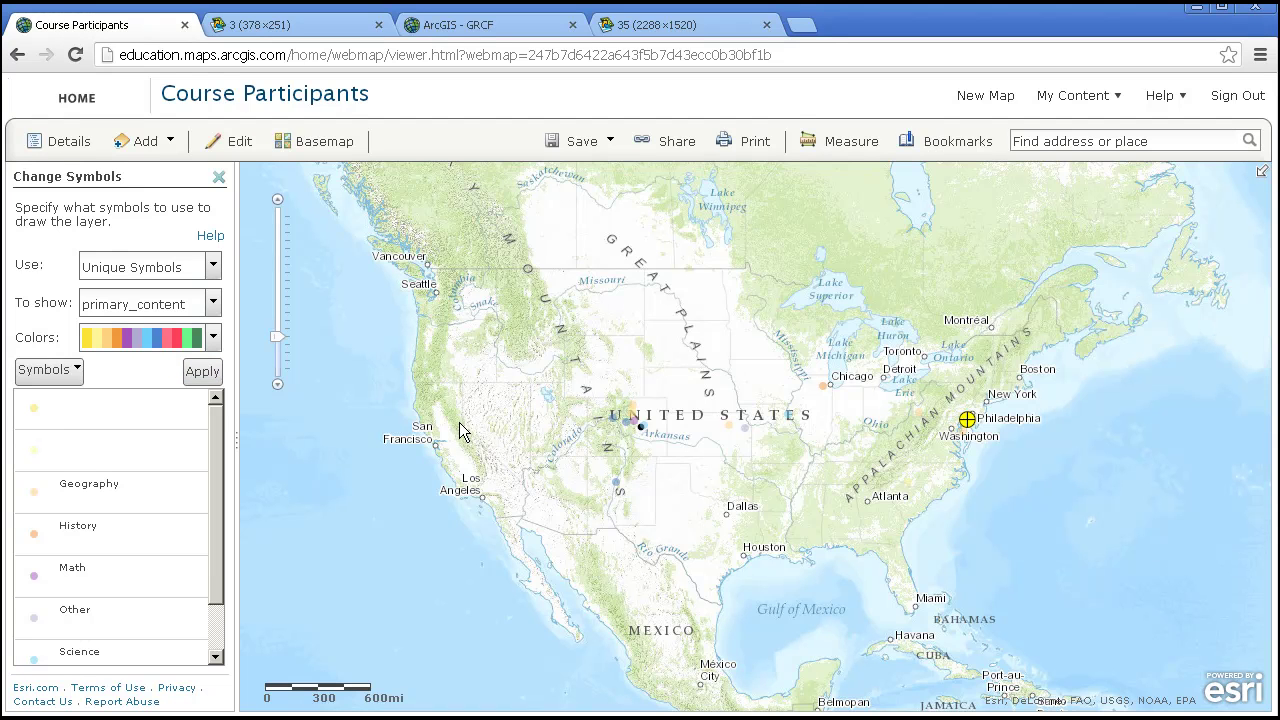
Search 'redlands, ca' to centre the map on Redlands, California at street level
click(616, 482)
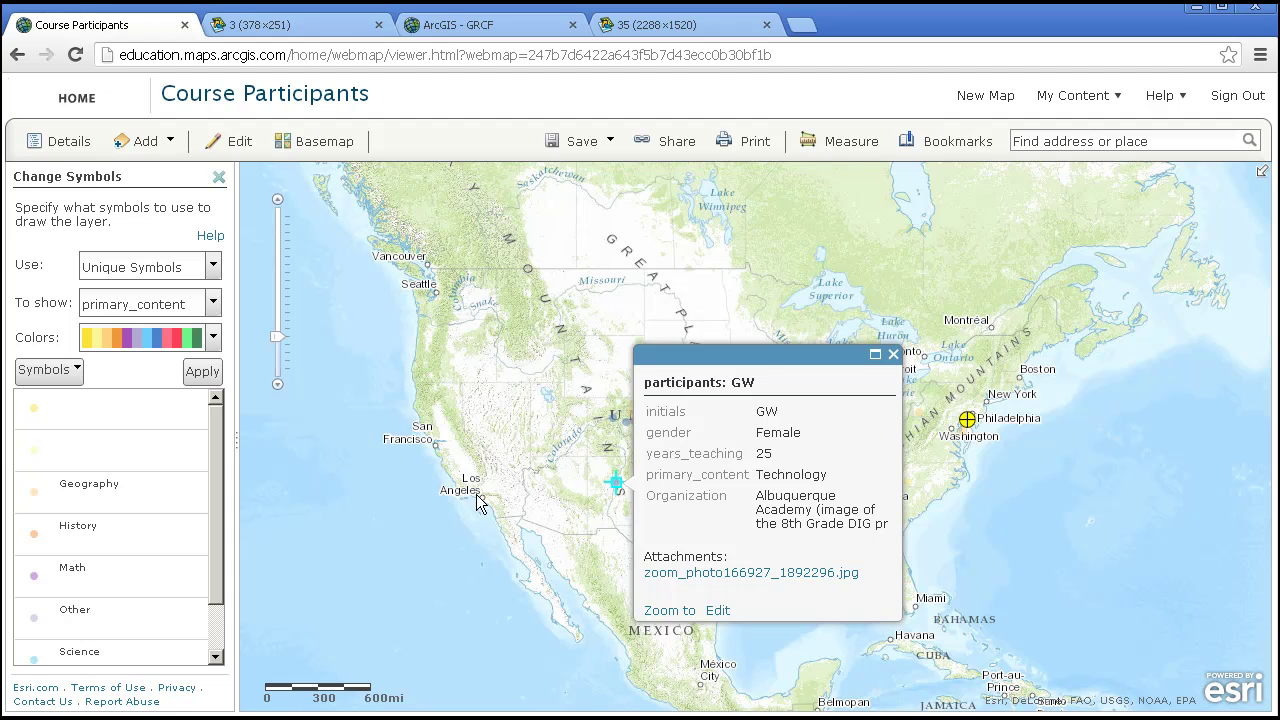
scroll(499, 515, up, 4)
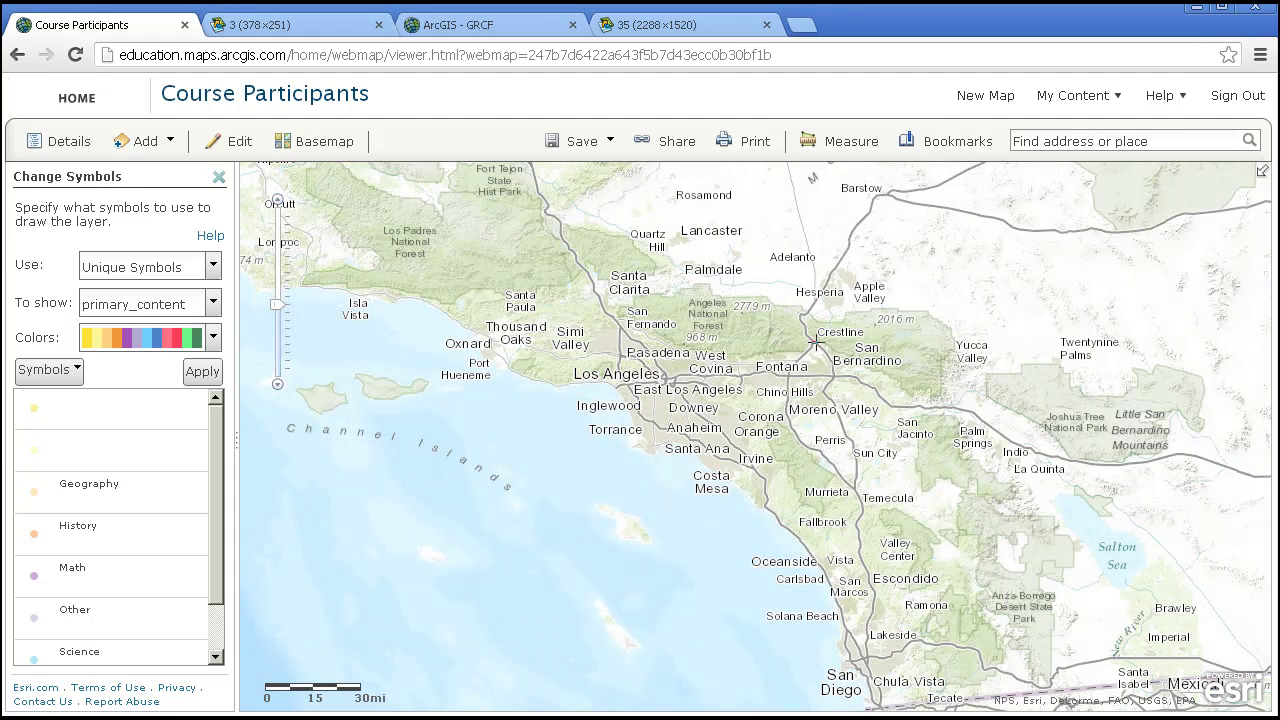
scroll(1065, 190, up, 3)
click(1078, 145)
text(redl)
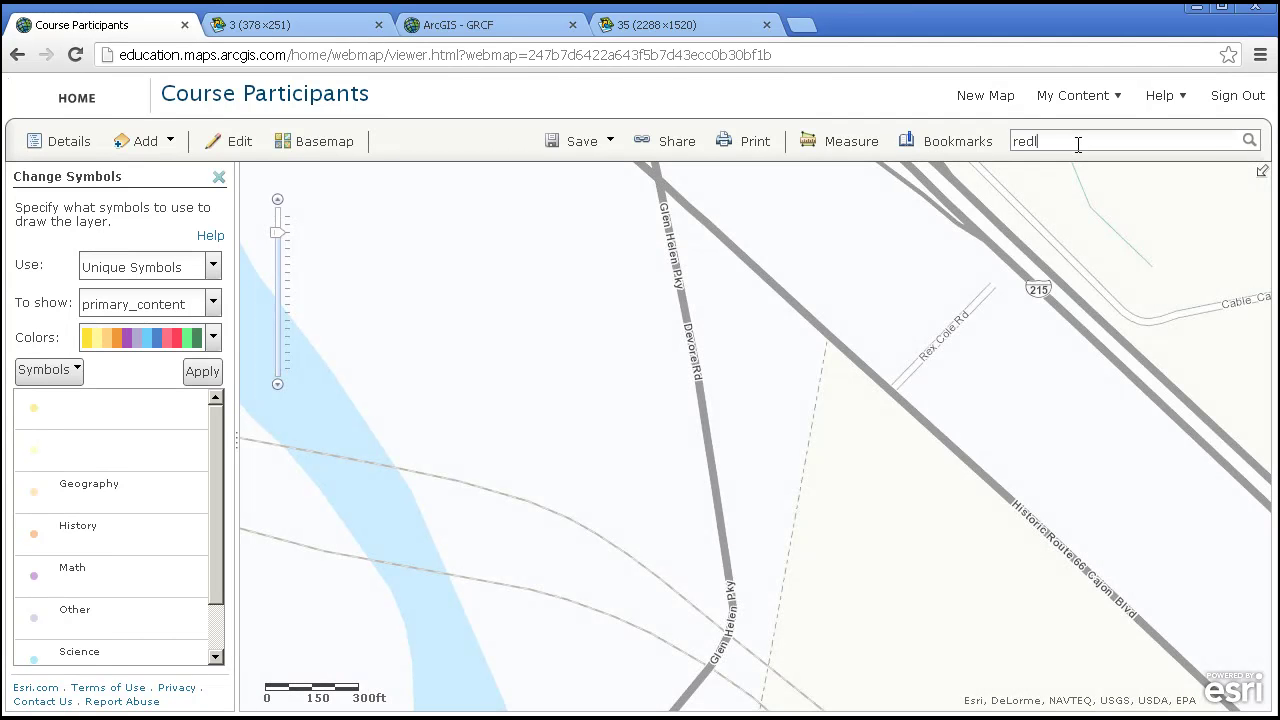
text(ands, ca)
key(Return)
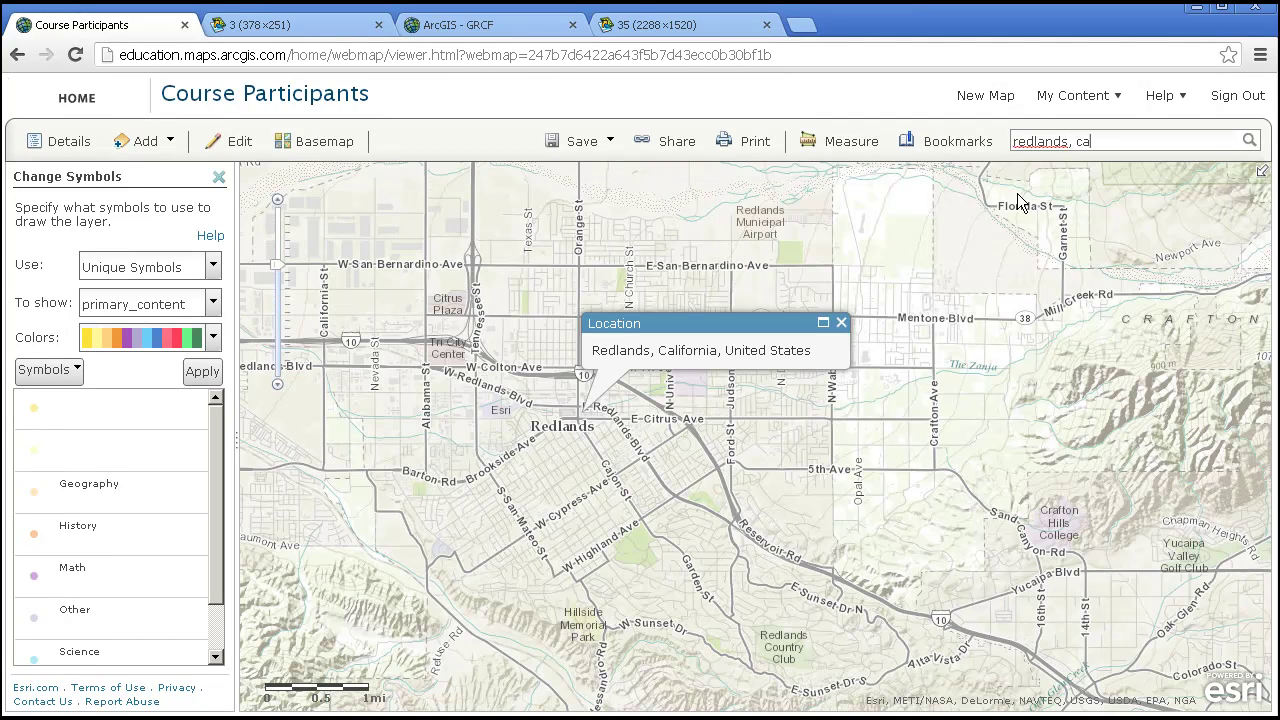
click(841, 322)
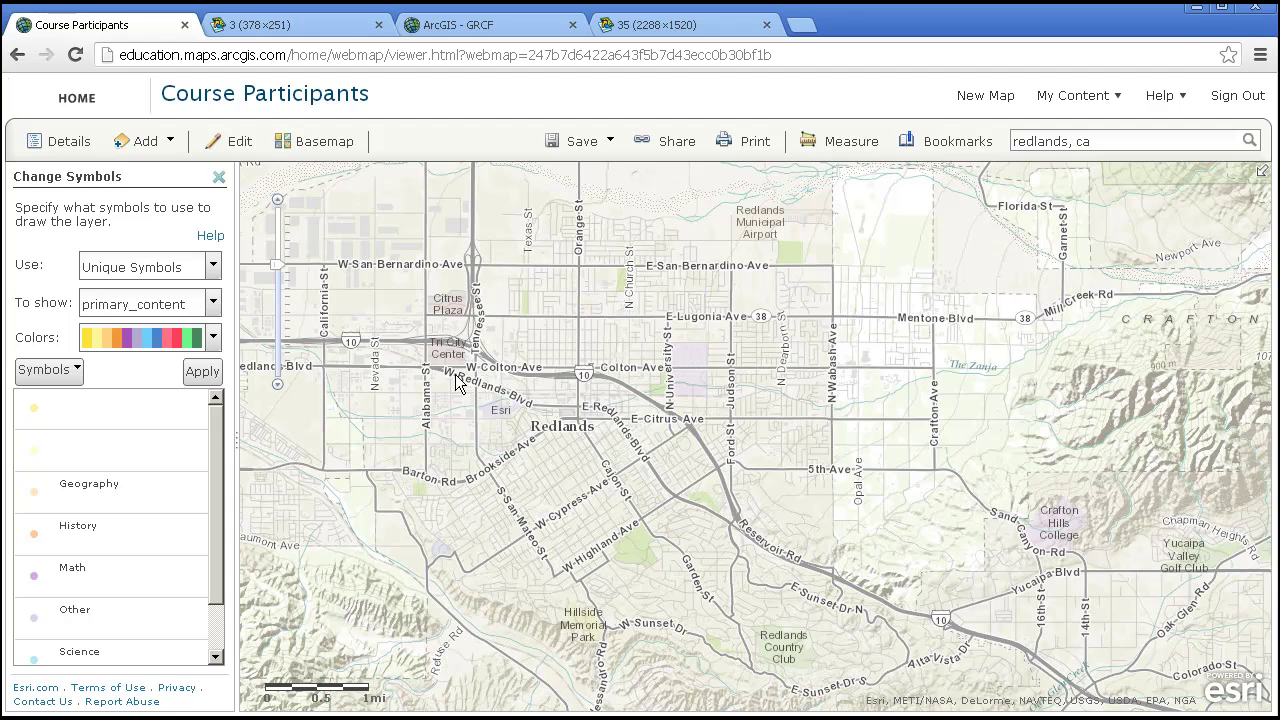
Start editing and place a new Math participant point in Redlands
click(224, 150)
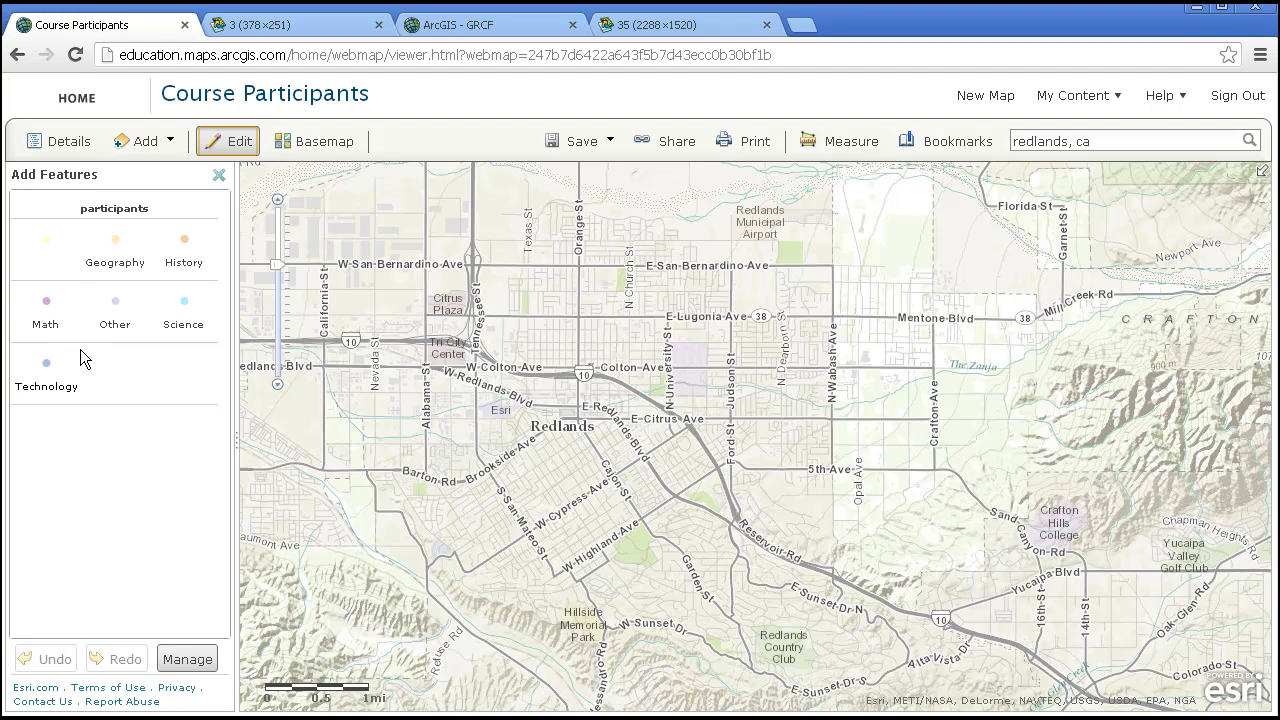
click(48, 318)
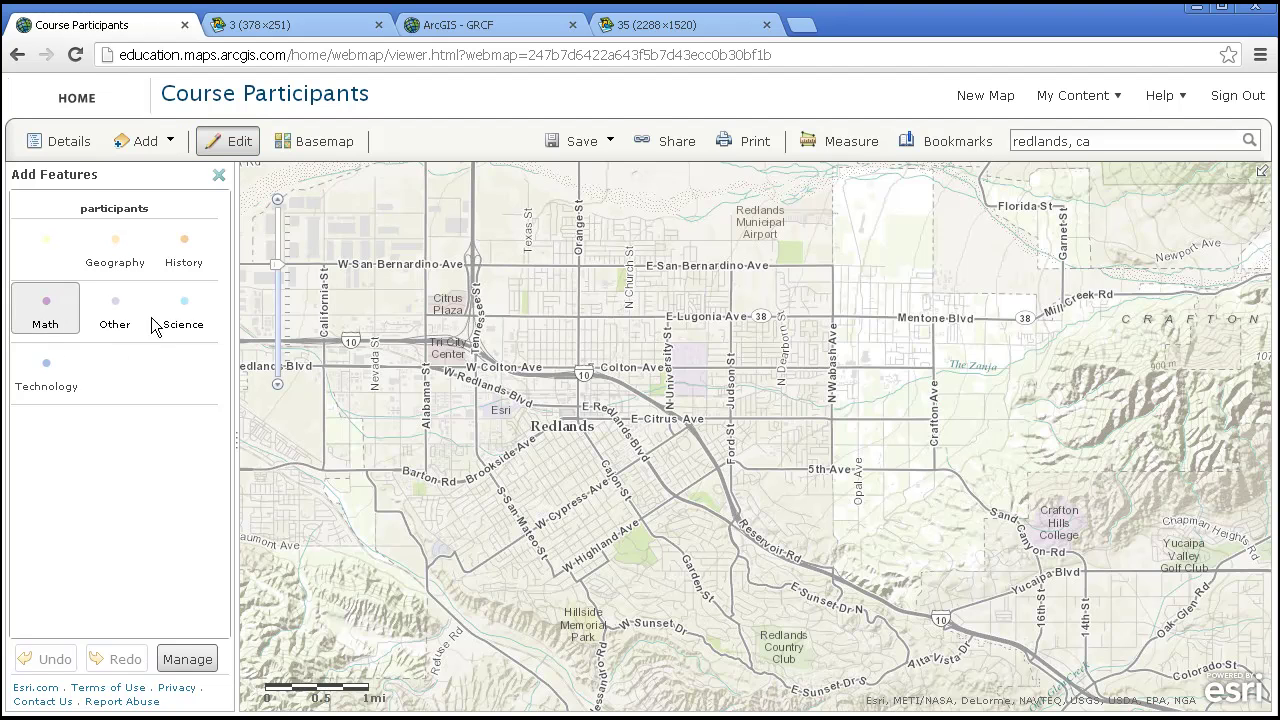
click(490, 403)
Enter the participant's initials, gender M, 10 years teaching, and keep Math as primary content
click(647, 294)
text(JK)
key(Tab)
text(M)
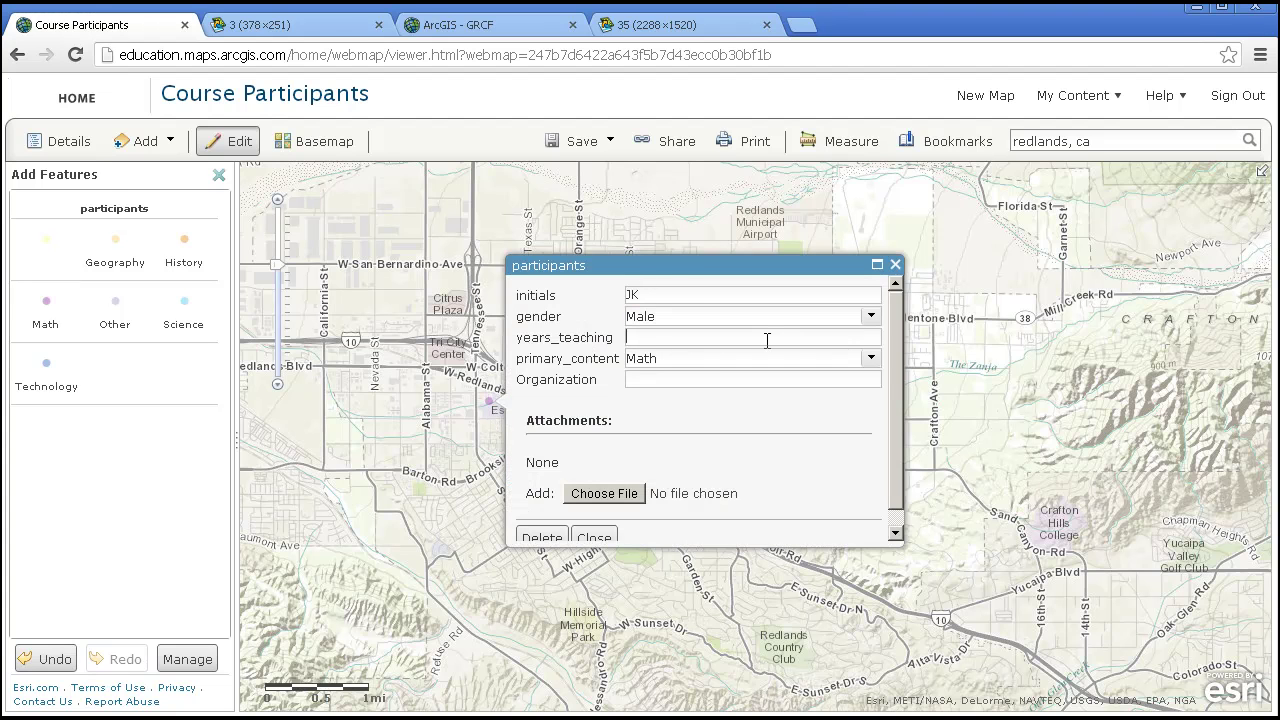
click(766, 340)
text(10)
click(868, 362)
click(867, 363)
Set the organization to 'Redlands Unified School District' and close the attributes and editing panel
click(664, 378)
text(Redlands Unified School District)
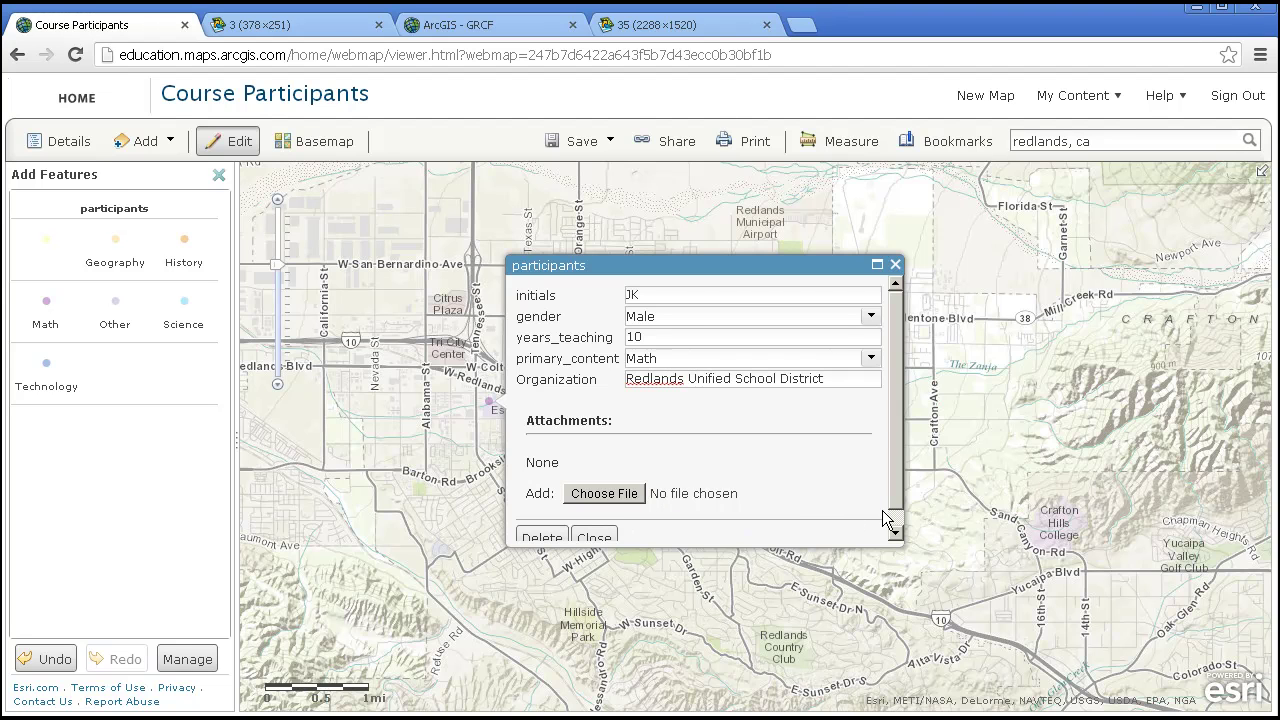
scroll(896, 528, down, 2)
scroll(896, 528, up, 2)
scroll(593, 543, down, 1)
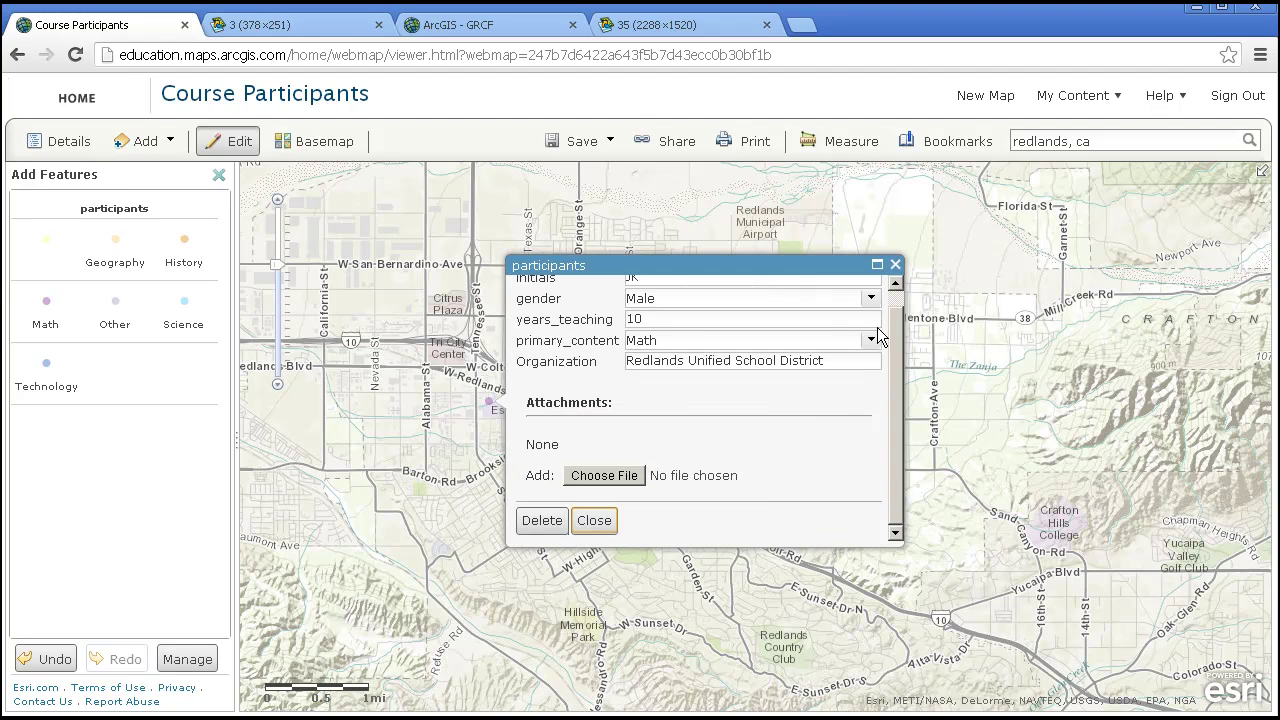
click(594, 520)
click(219, 175)
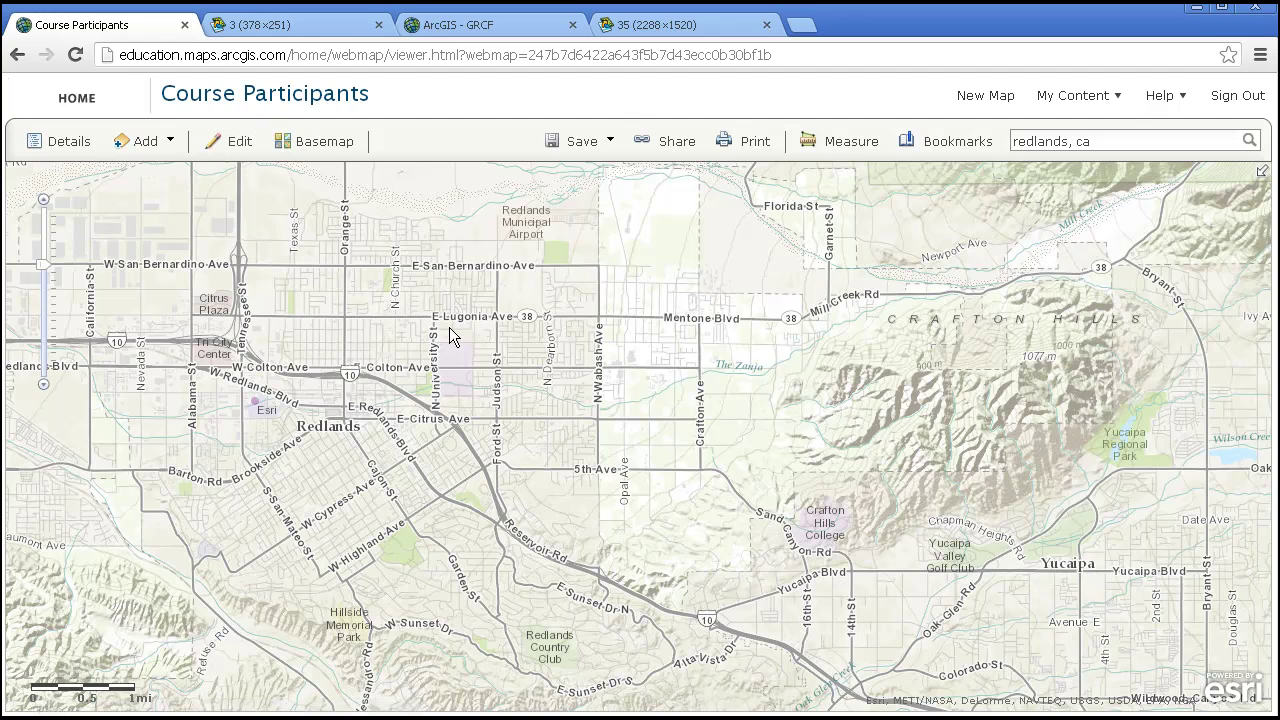
Check the new Redlands point's popup attributes, then switch to ArcMap's course_participants.mxd
click(253, 401)
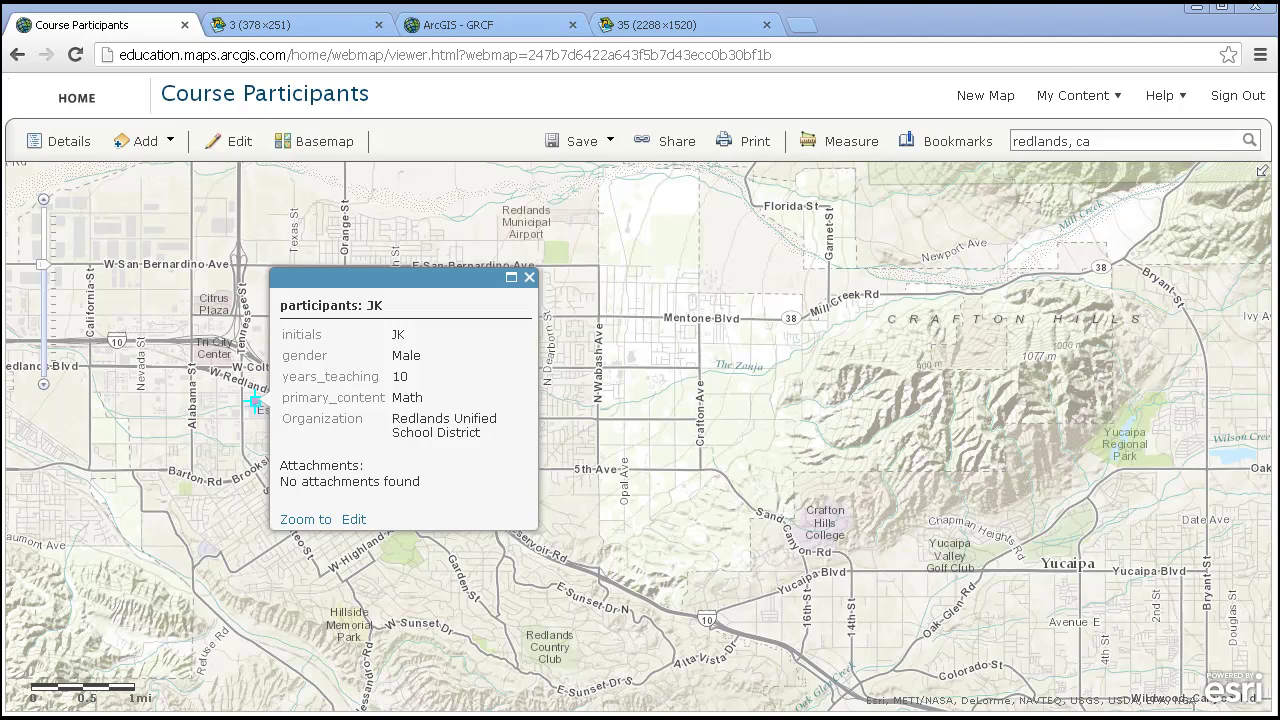
key(alt+Tab)
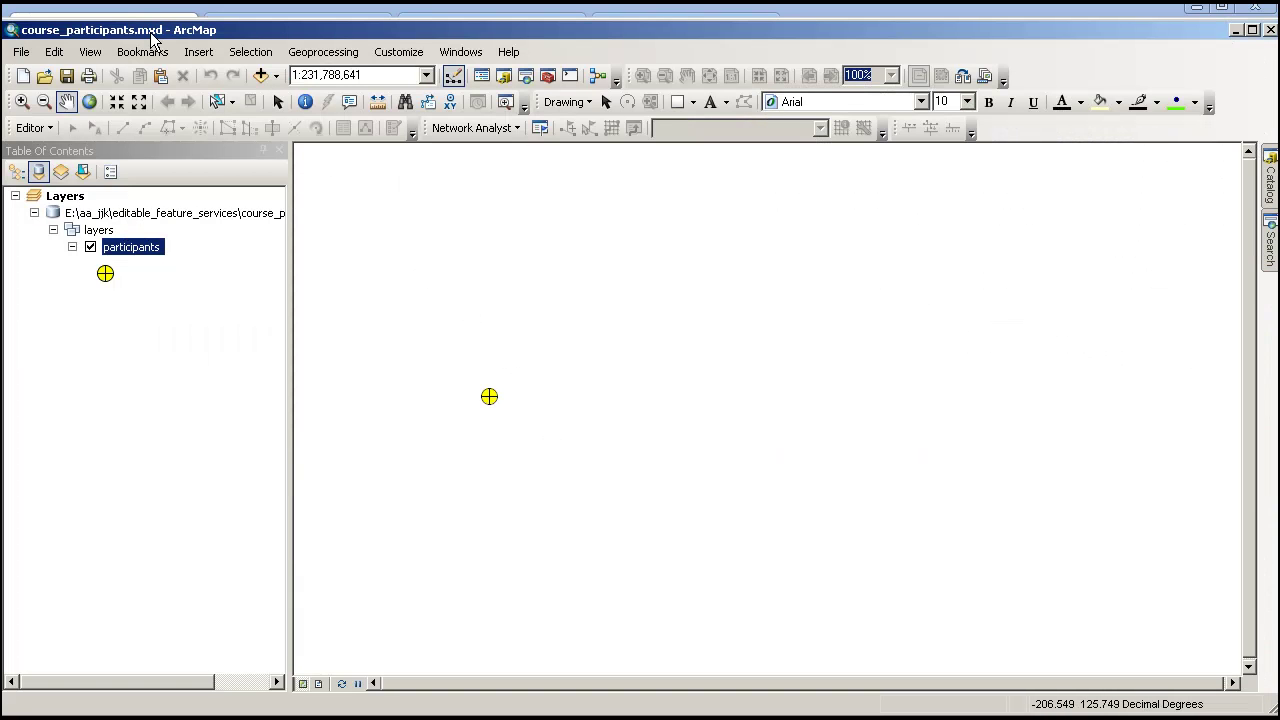
Move the ArcMap window up and extend its bottom edge to fill the screen
drag(150, 29, 150, 13)
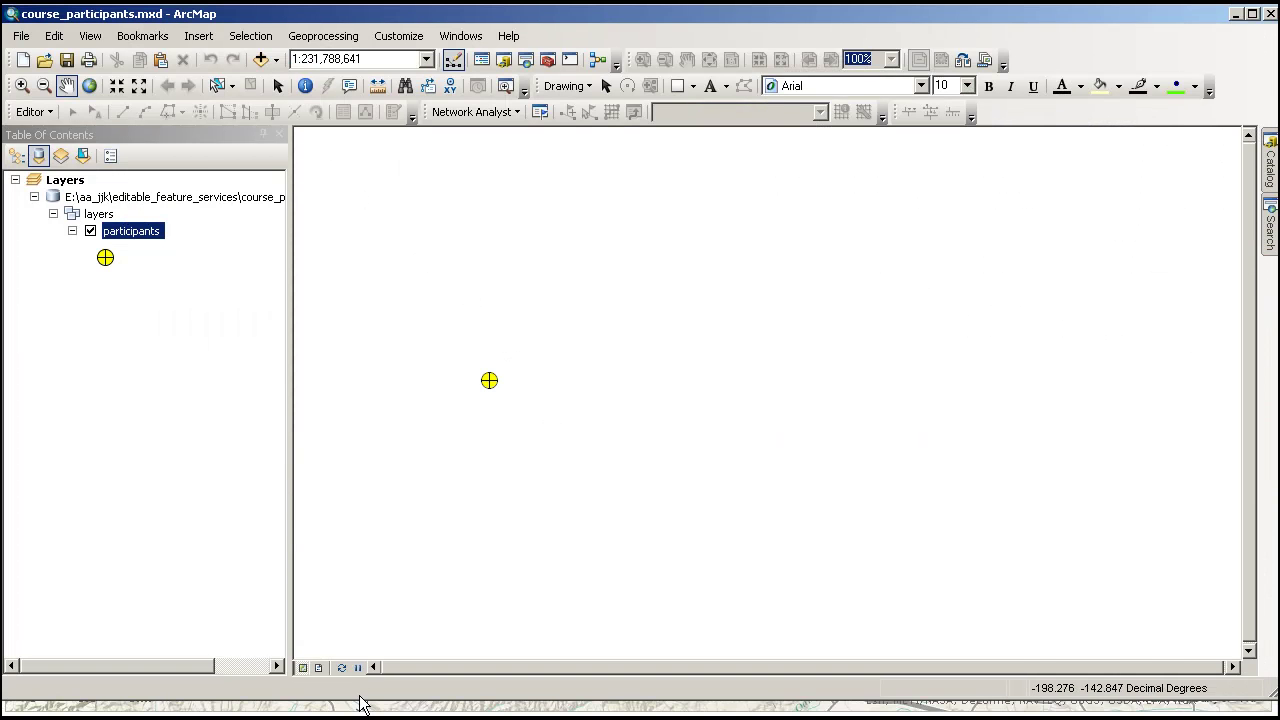
drag(361, 697, 361, 713)
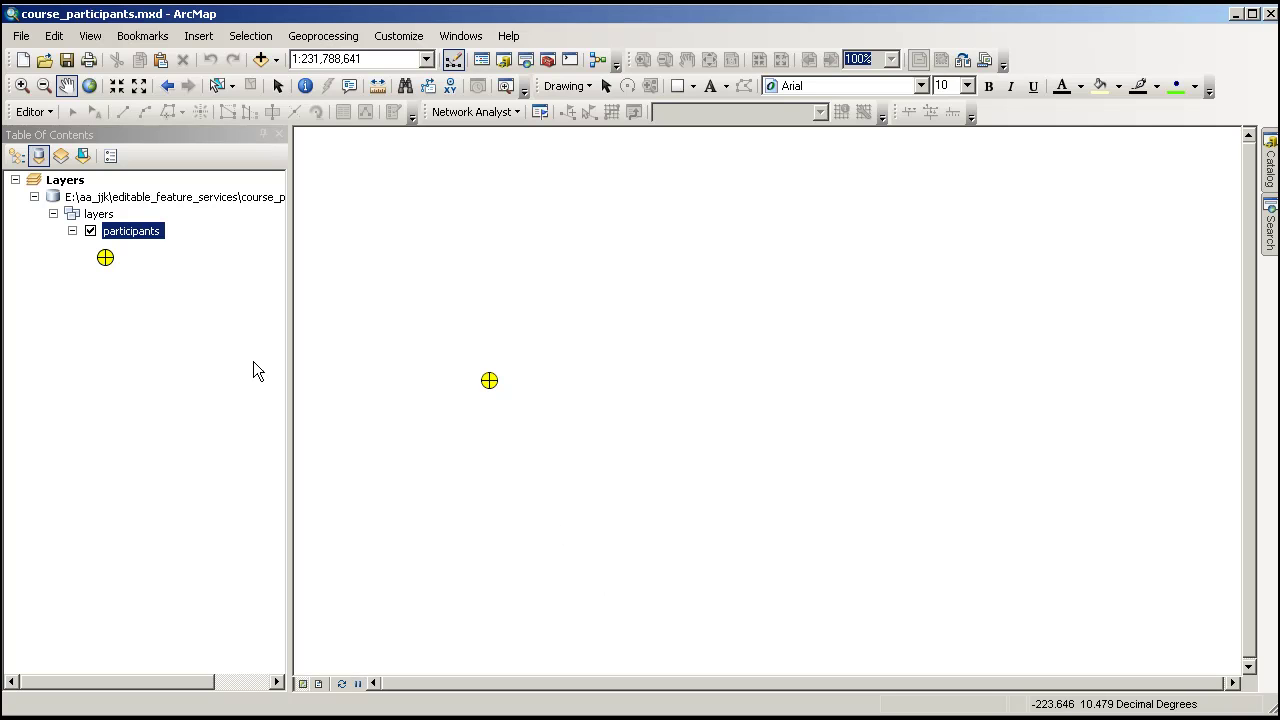
right_click(148, 238)
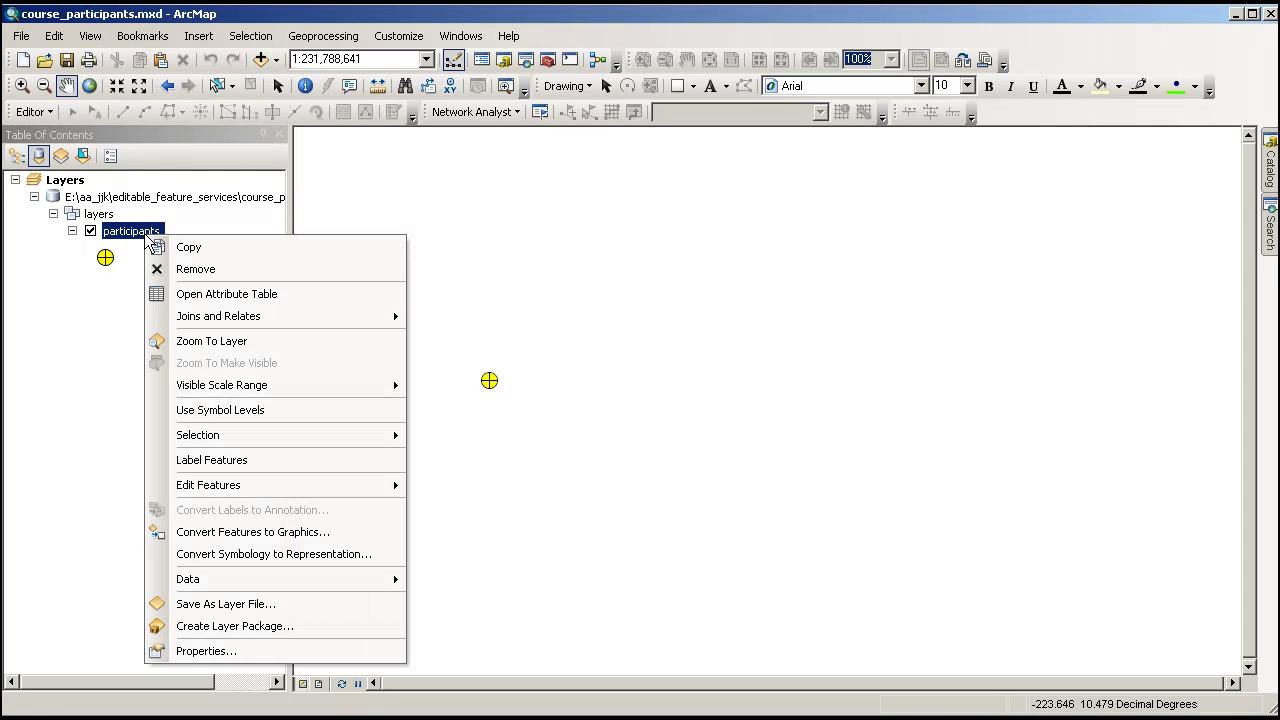
click(190, 293)
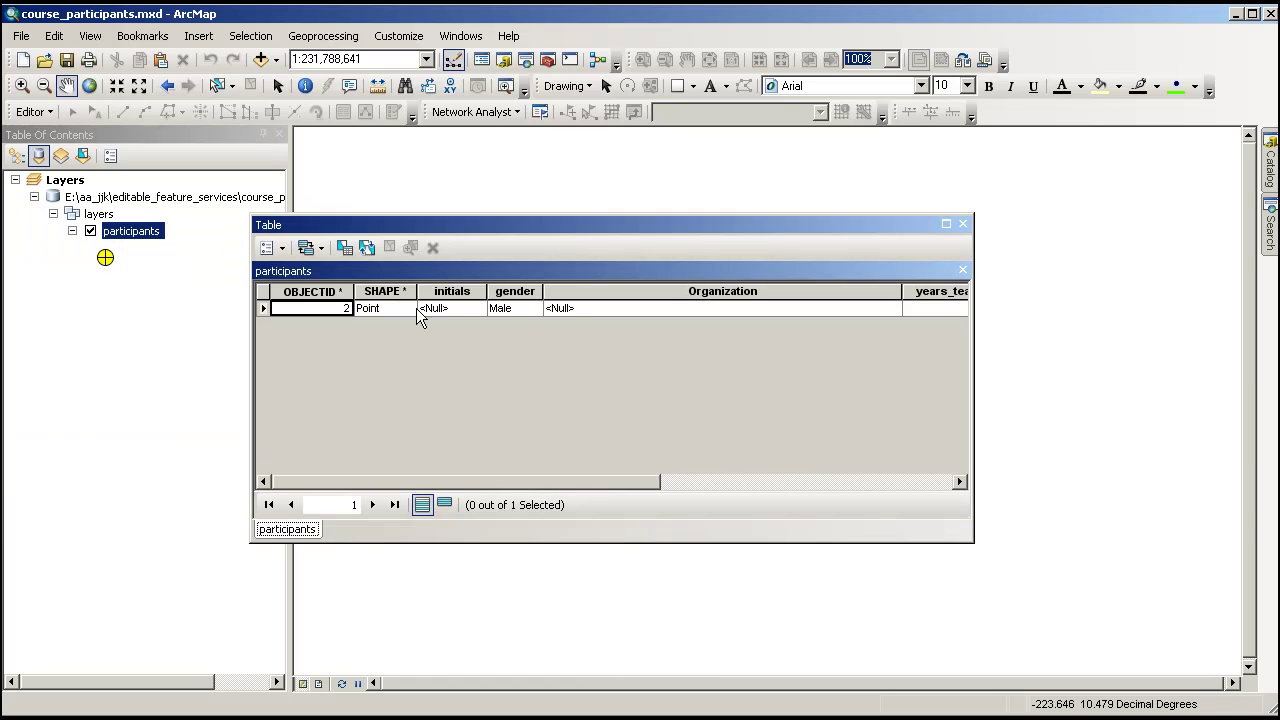
drag(586, 481, 880, 500)
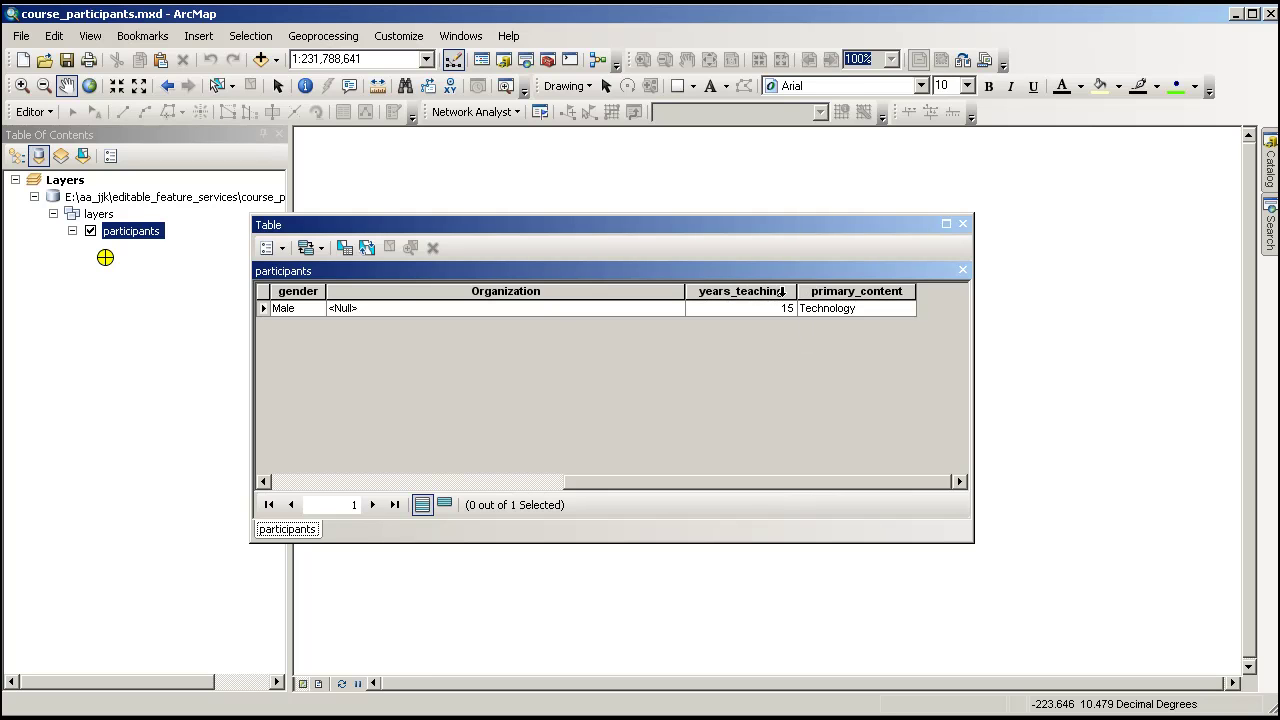
drag(739, 480, 462, 483)
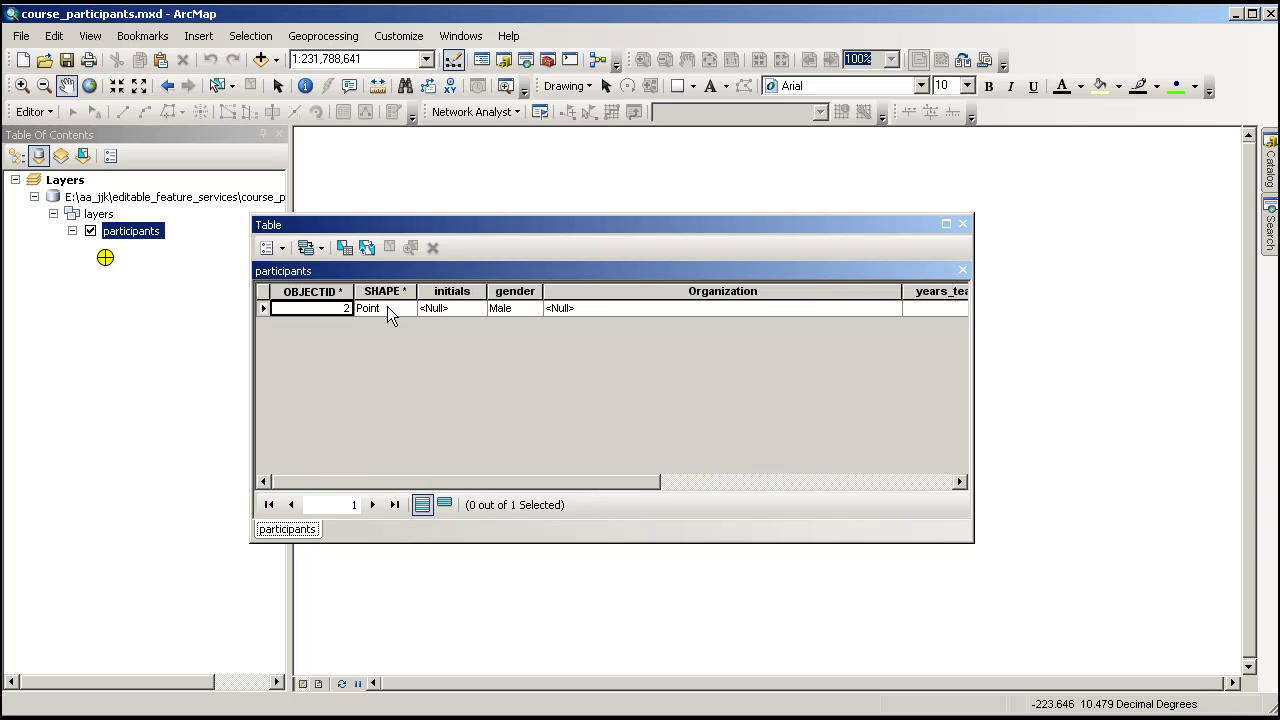
drag(574, 481, 539, 479)
drag(633, 484, 893, 481)
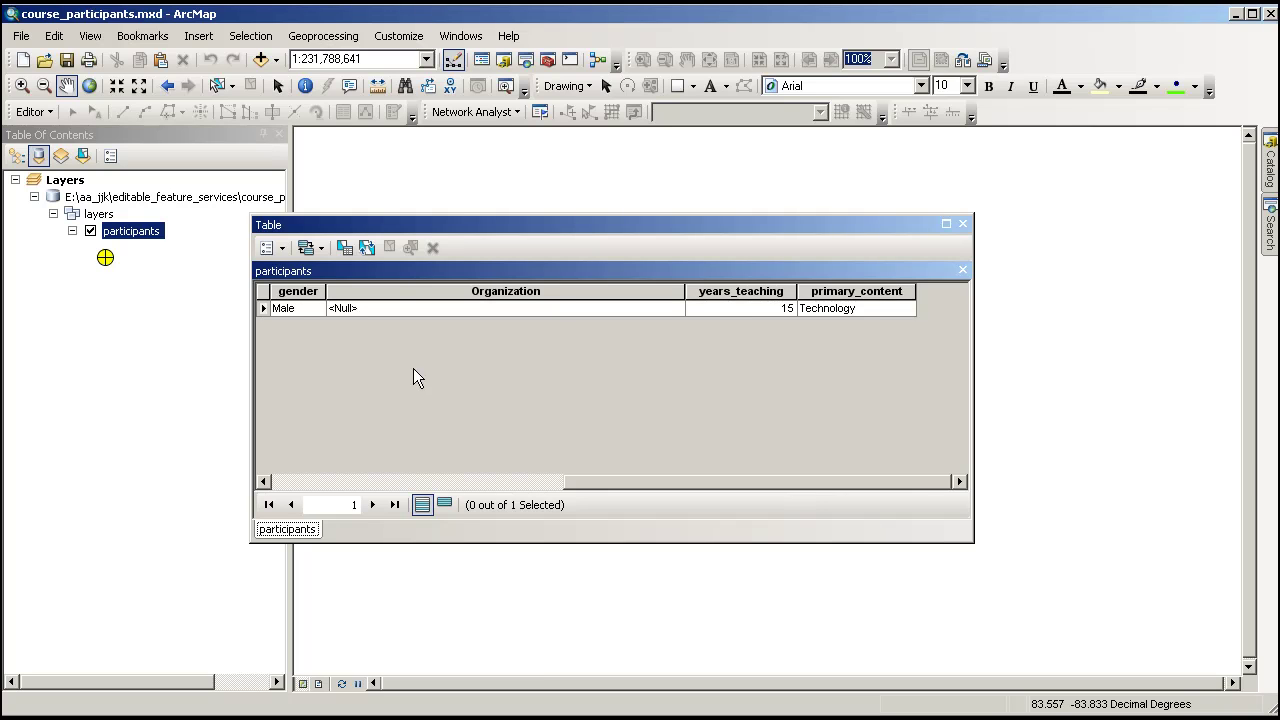
click(962, 224)
Review the content domain's coded values in Workspace Domains, then the gender domain's Male and Female
click(21, 36)
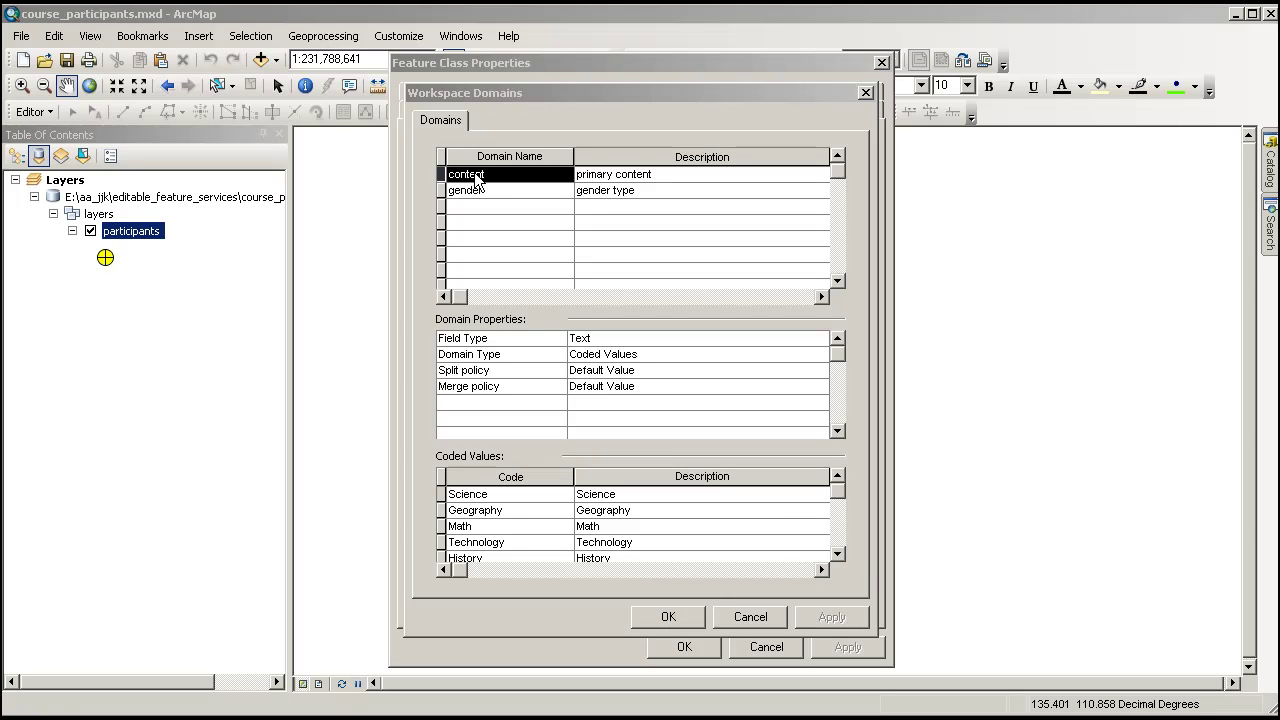
click(618, 176)
click(615, 176)
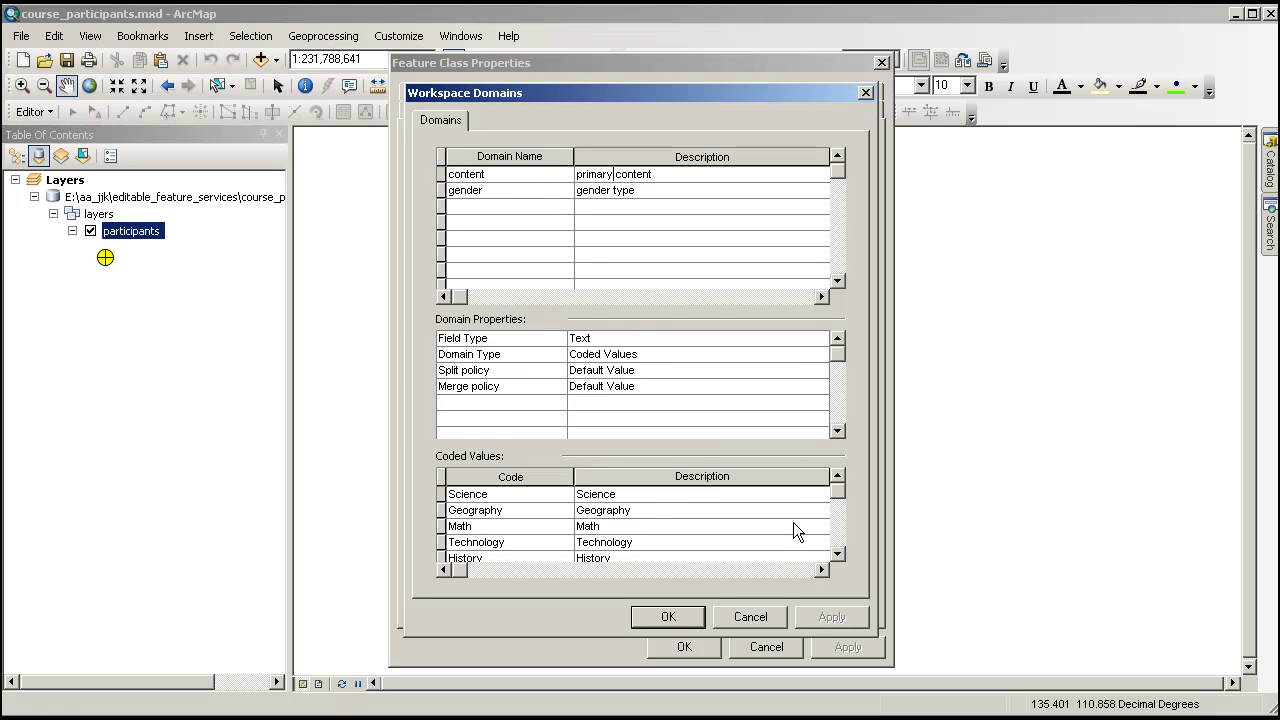
click(838, 555)
click(838, 555)
click(838, 555)
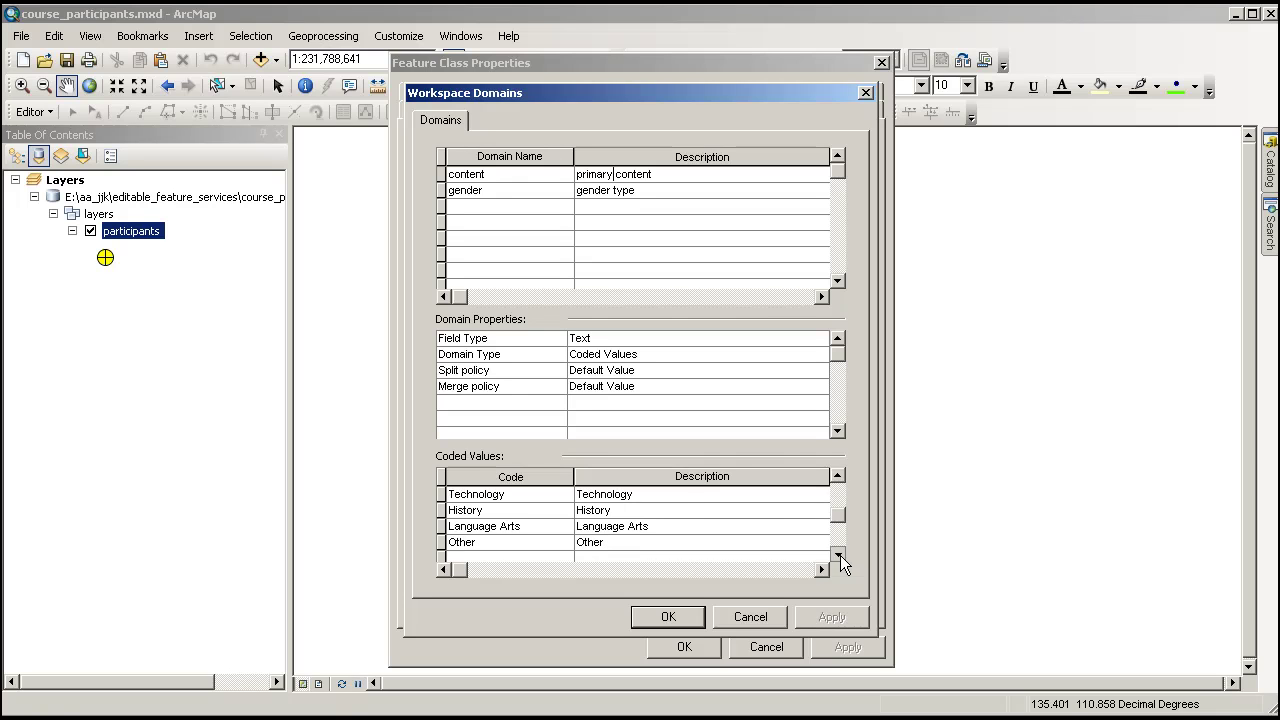
click(838, 555)
click(473, 193)
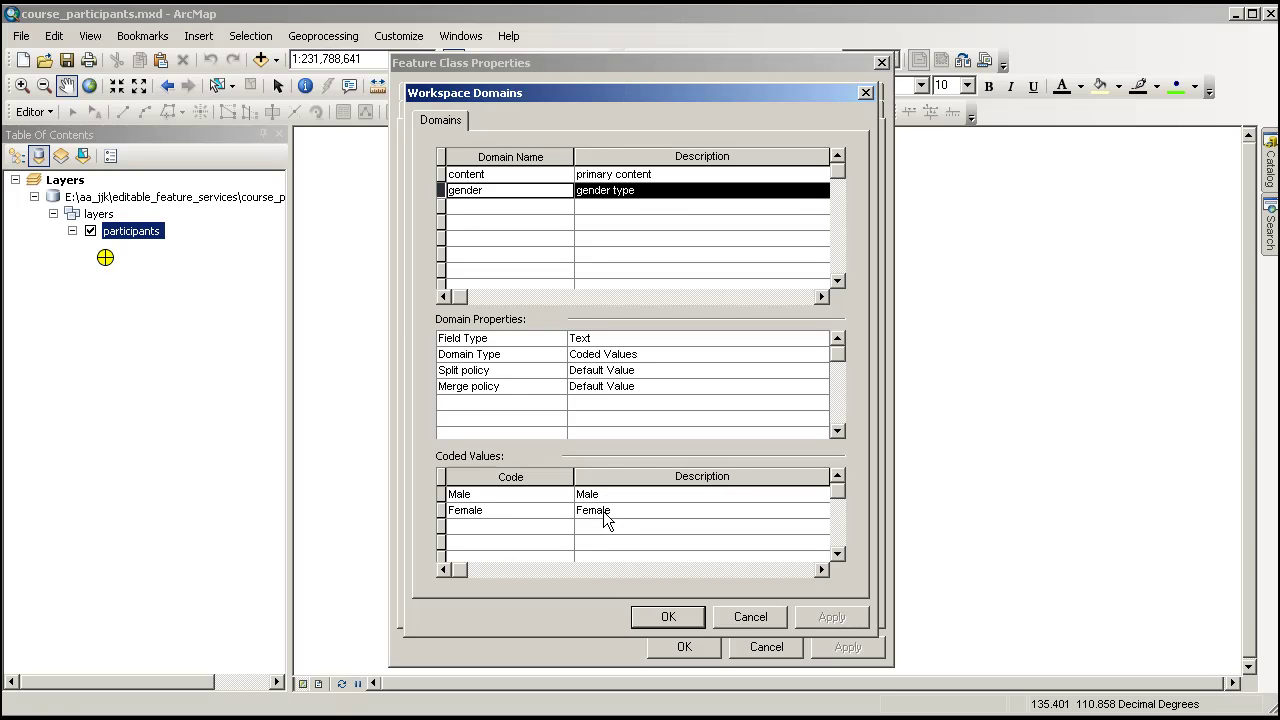
Close both dialogs and reopen the participants properties from course_participants.gdb in the Catalog
click(760, 615)
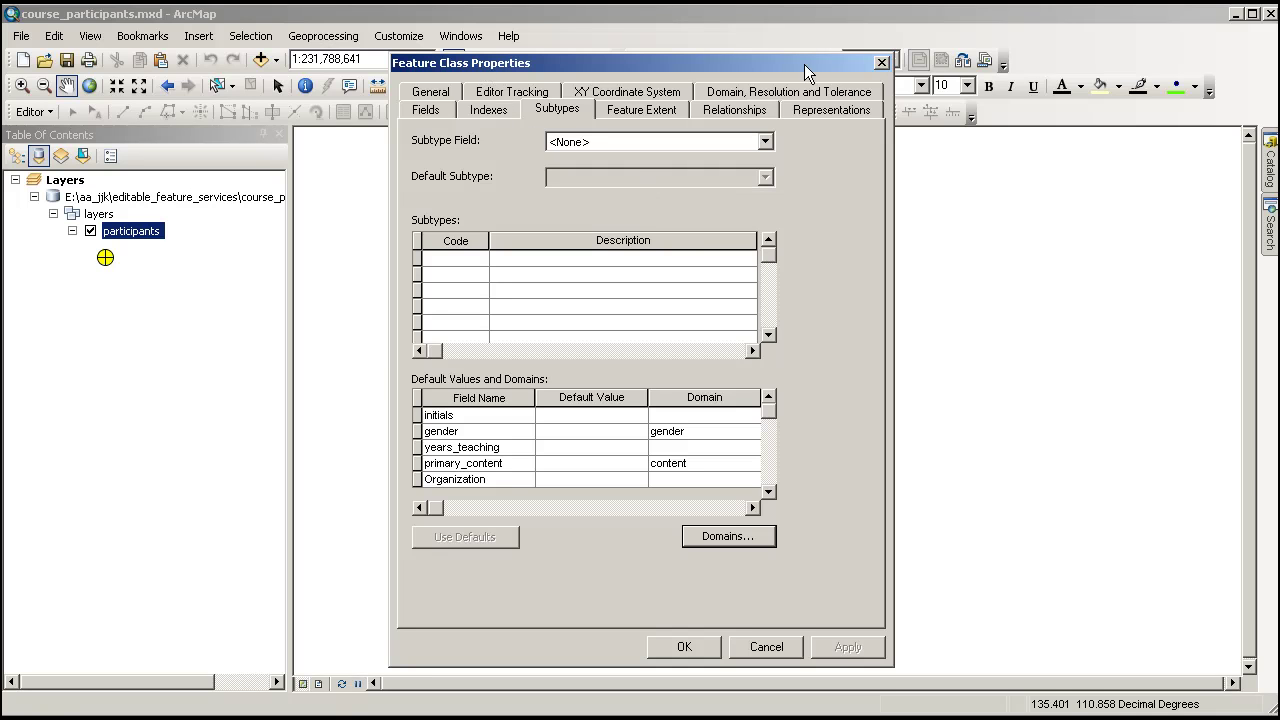
click(882, 63)
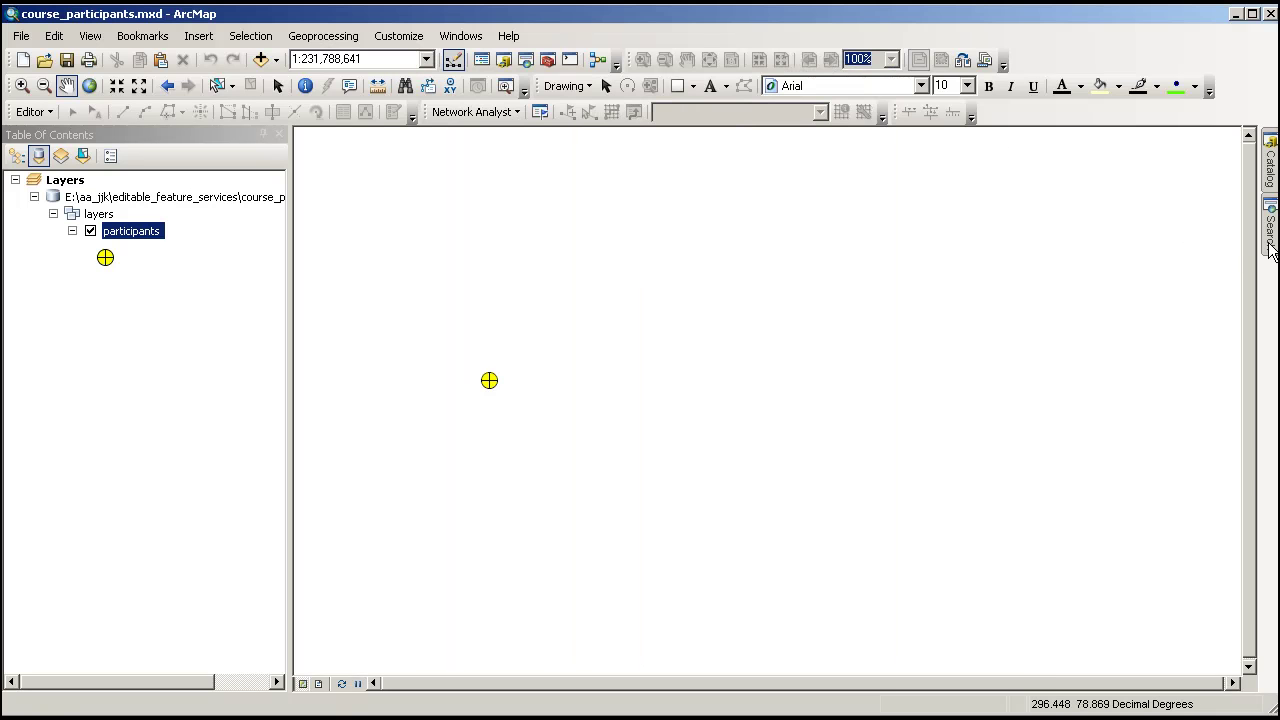
mouse_move(1270, 180)
right_click(1118, 512)
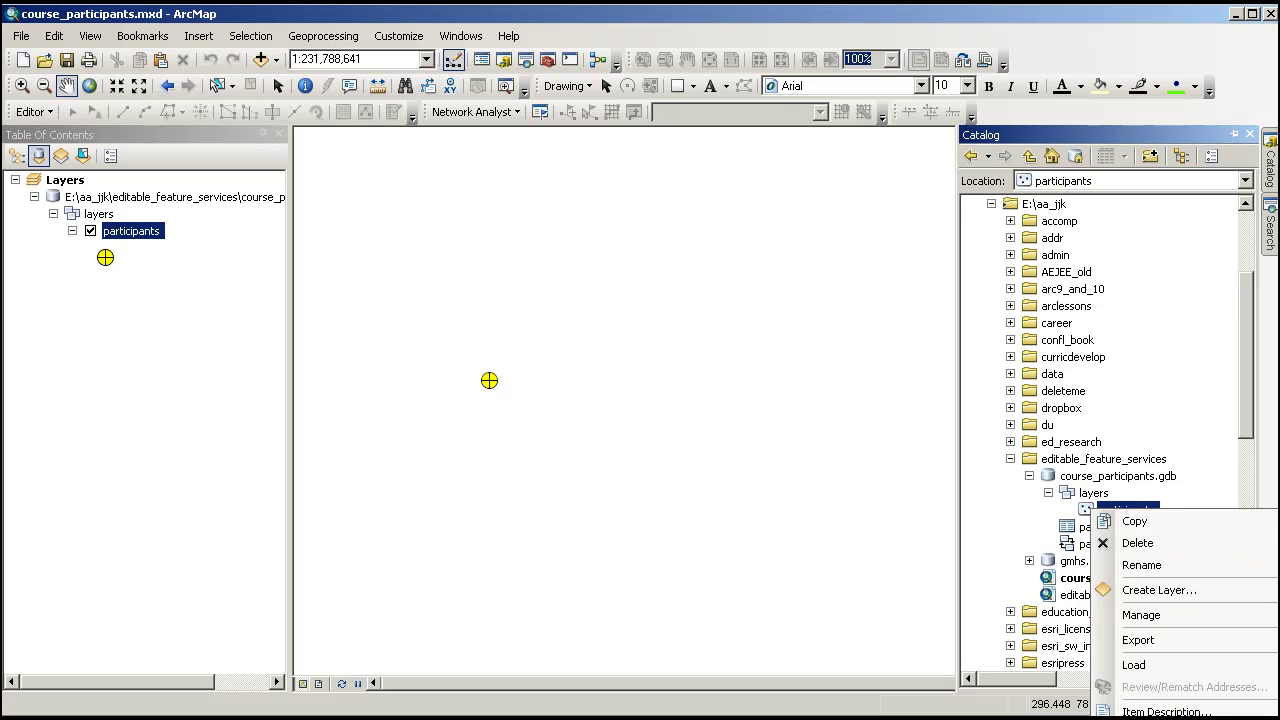
click(1150, 719)
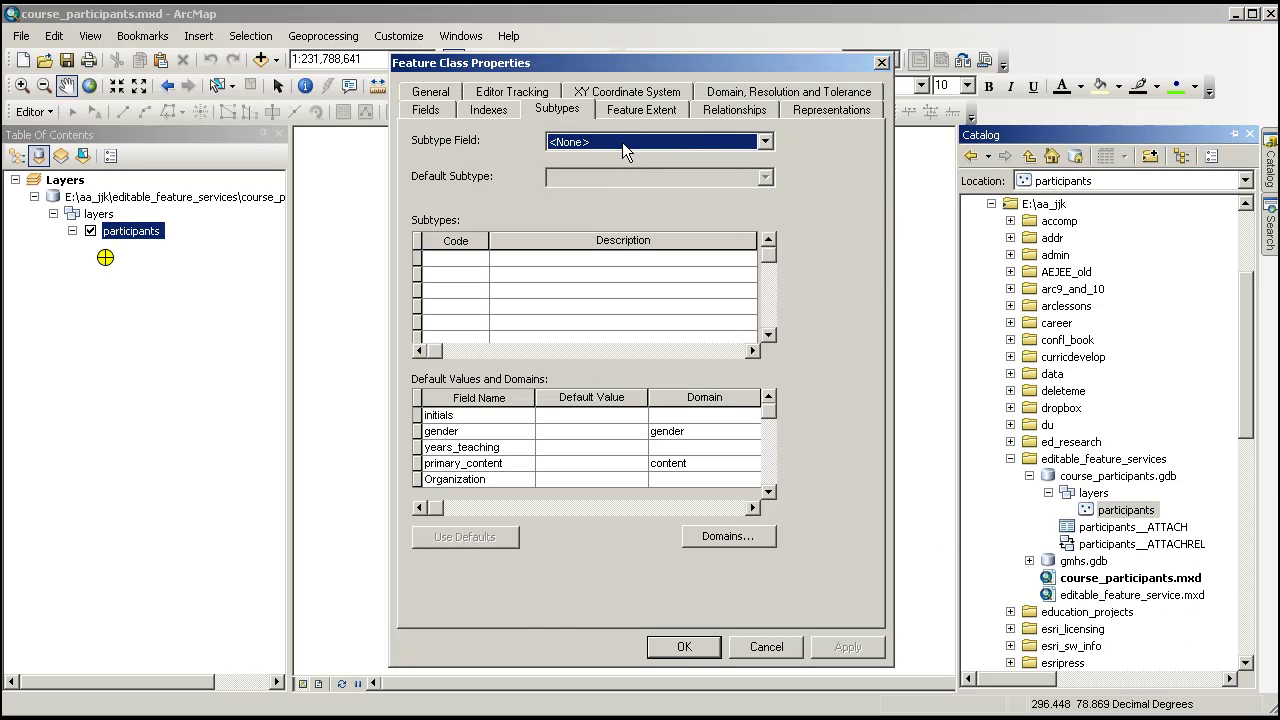